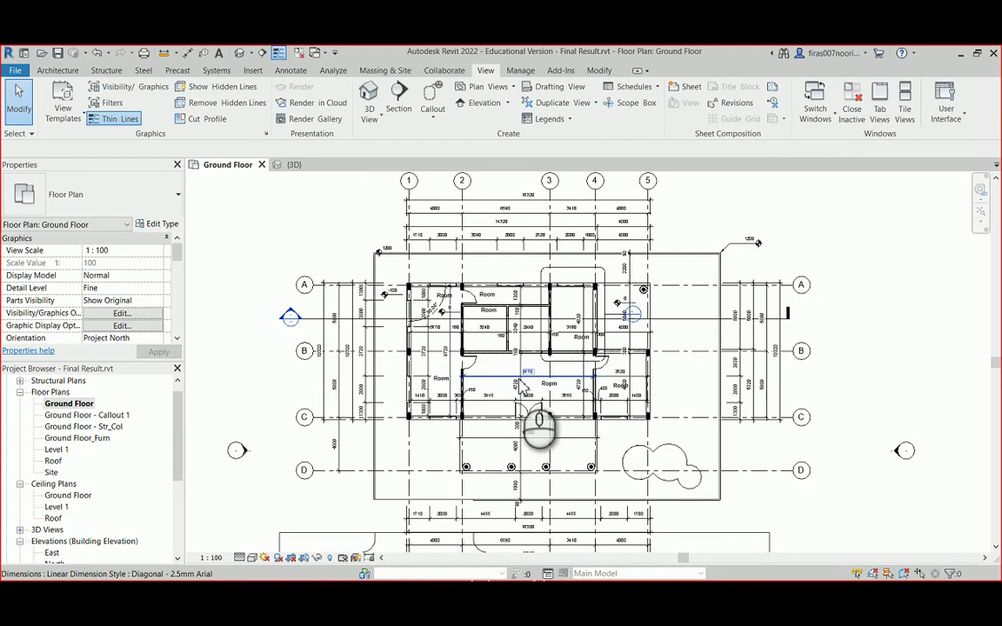
Open the default 3D view without saving the project and examine the front of the building
left_click(241, 56)
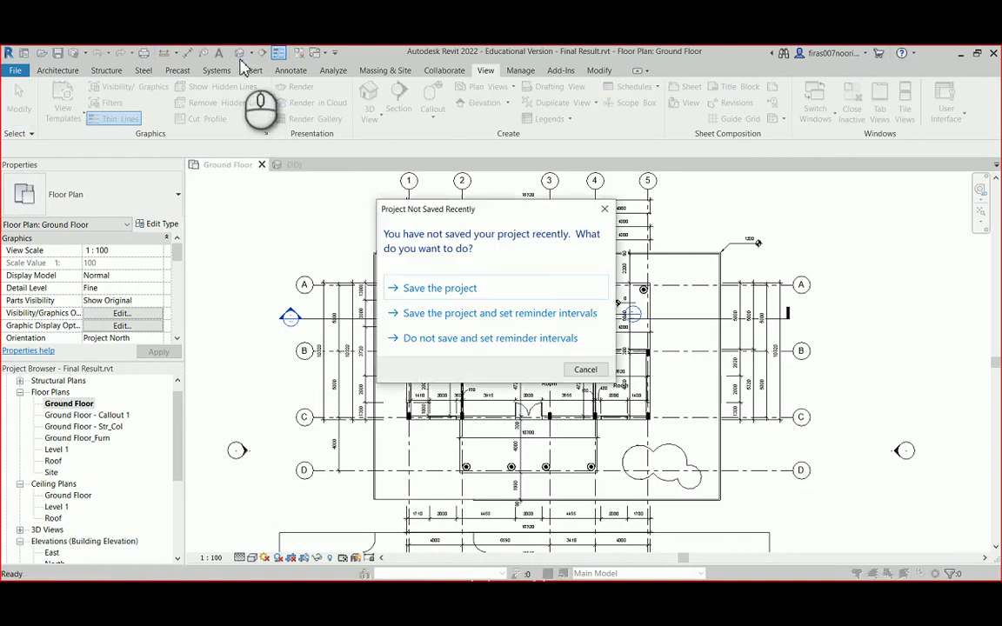
left_click(585, 370)
scroll(606, 387, "up", 4)
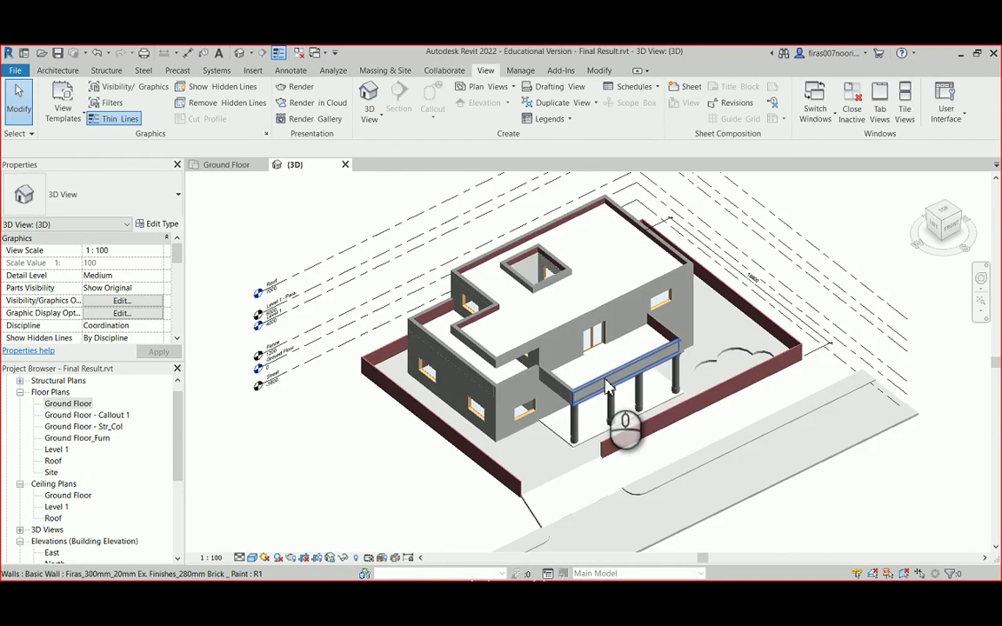
middle_click_drag(606, 387, 687, 341, "shift")
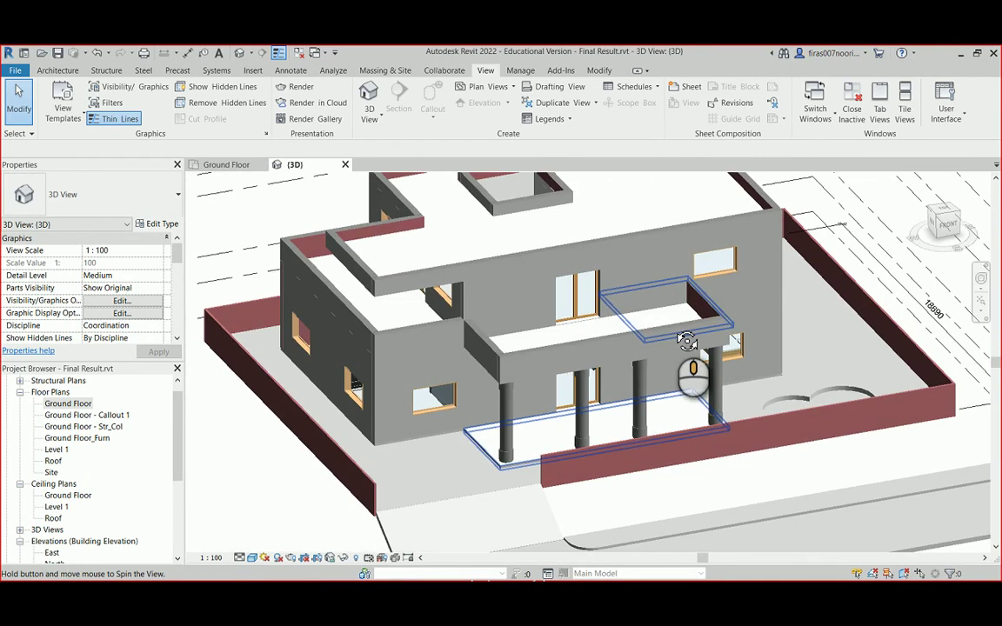
Open the Ground Floor and Level 1 floor plans and review the door layout on each
double_click(83, 415)
double_click(74, 405)
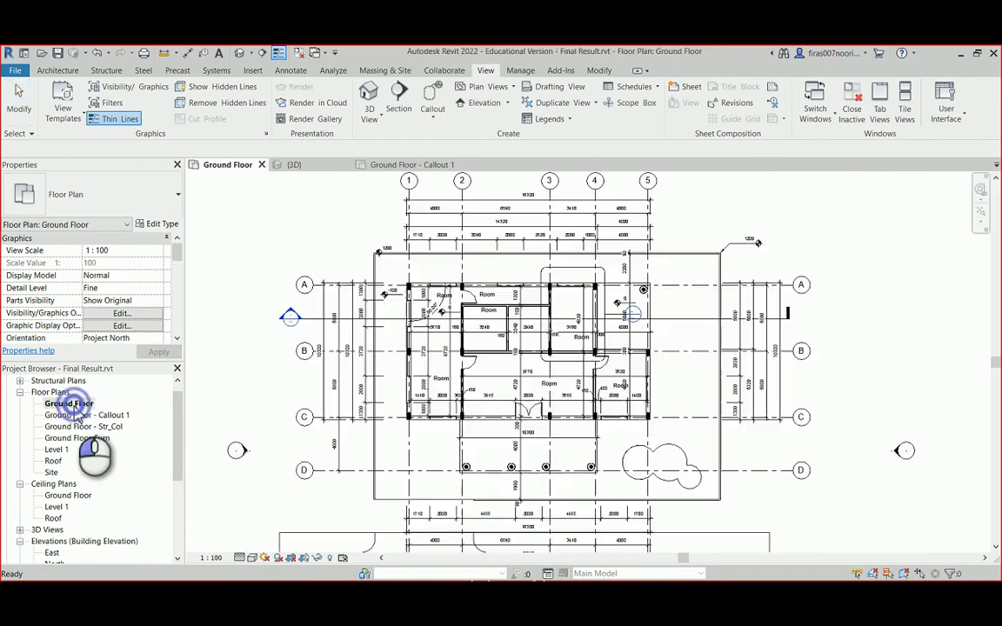
scroll(567, 371, "up", 2)
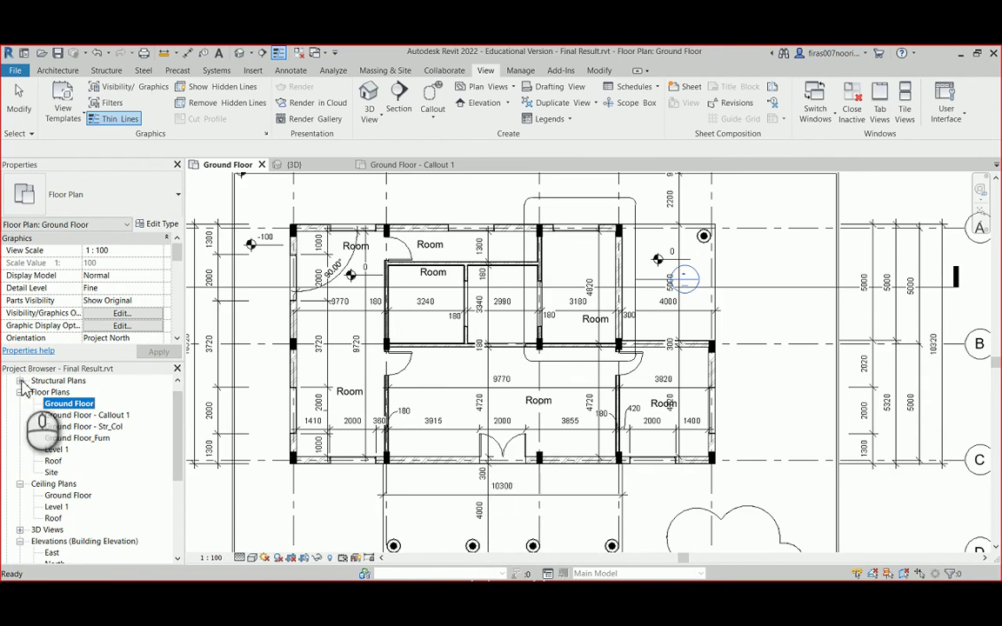
double_click(57, 450)
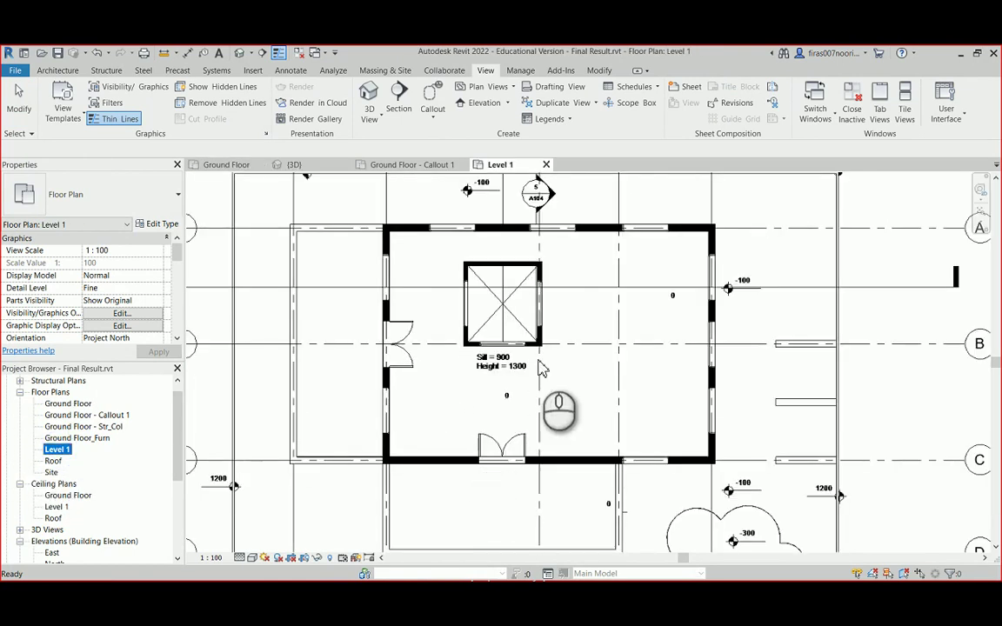
scroll(539, 369, "down", 2)
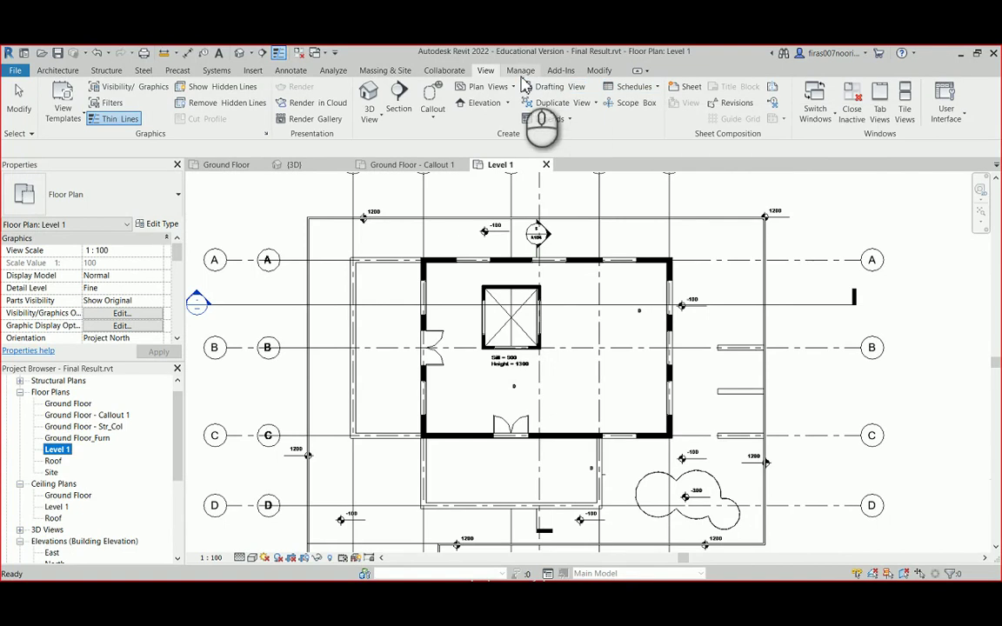
Create a new Schedule/Quantities schedule for the Doors category in the New Construction phase
left_click(659, 90)
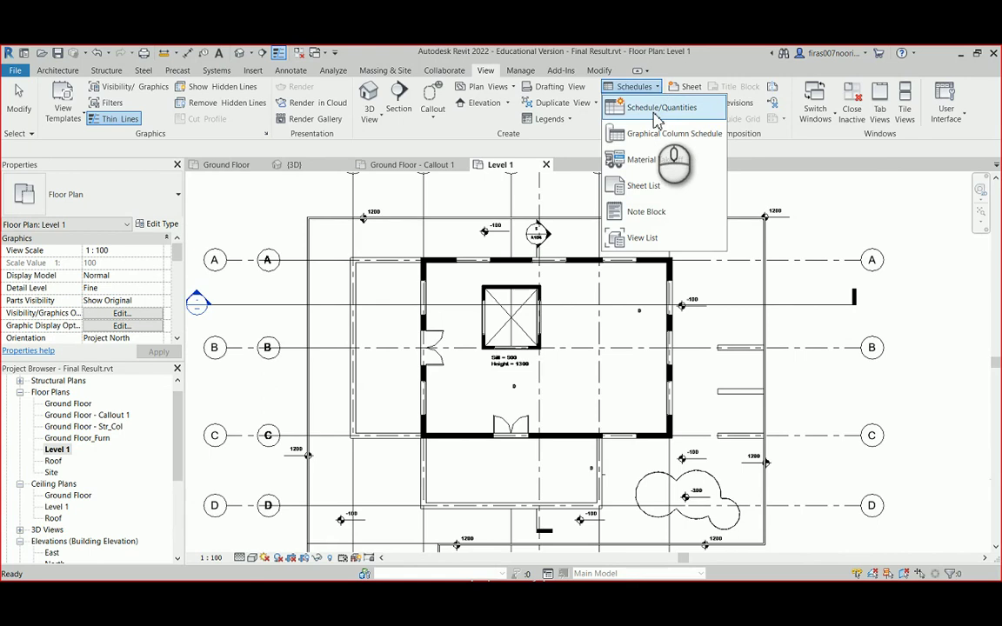
left_click(657, 107)
scroll(452, 323, "down", 2)
scroll(441, 334, "down", 3)
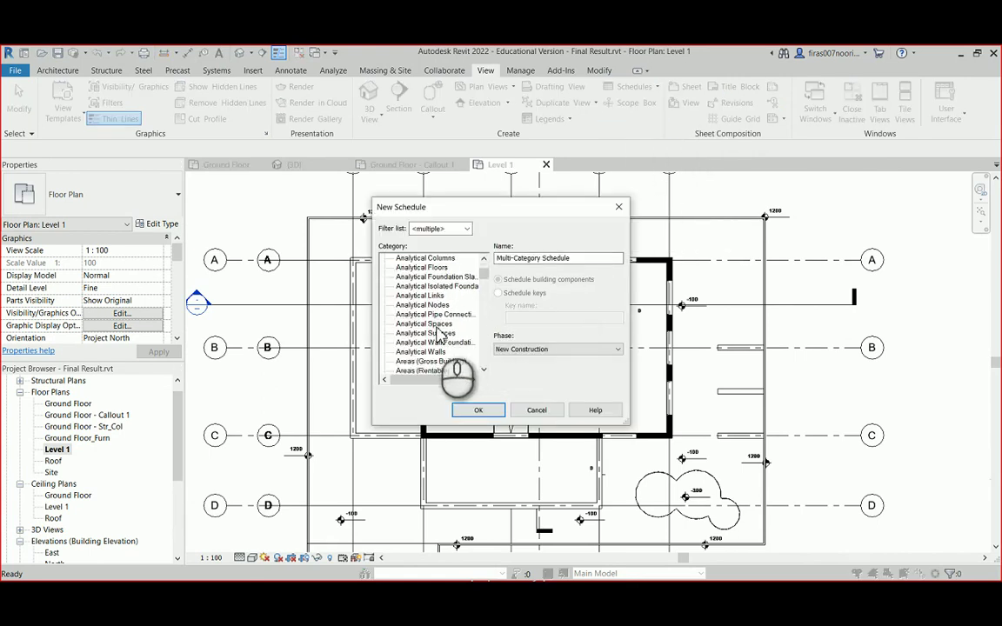
scroll(441, 334, "down", 5)
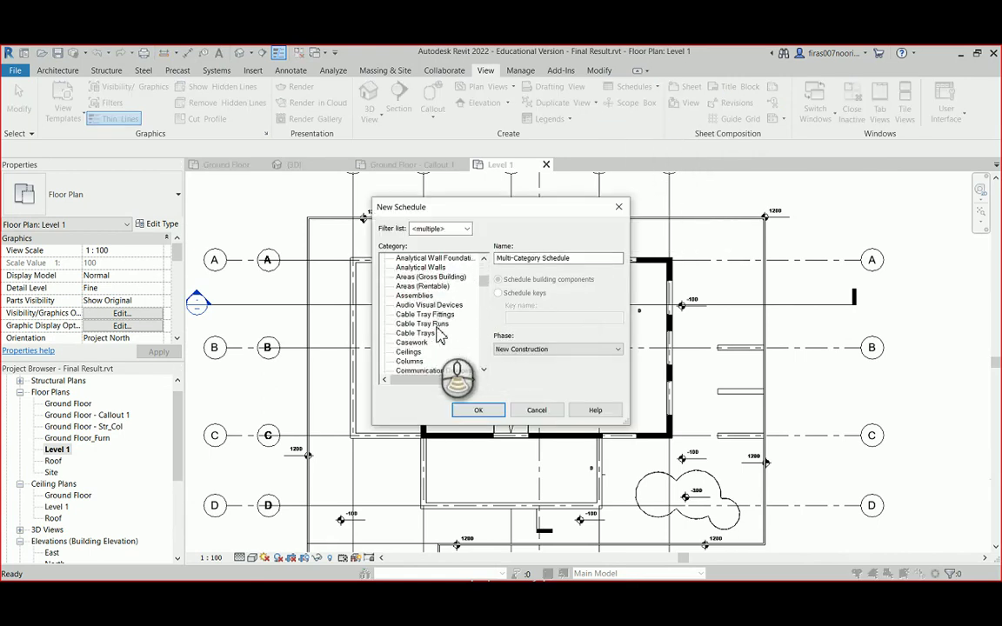
scroll(441, 335, "down", 2)
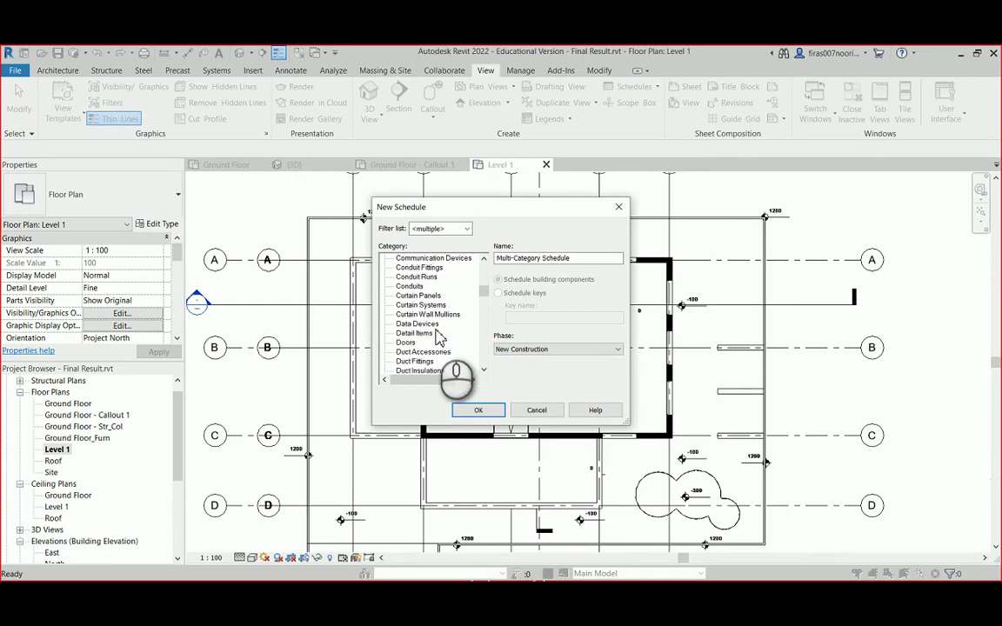
double_click(407, 342)
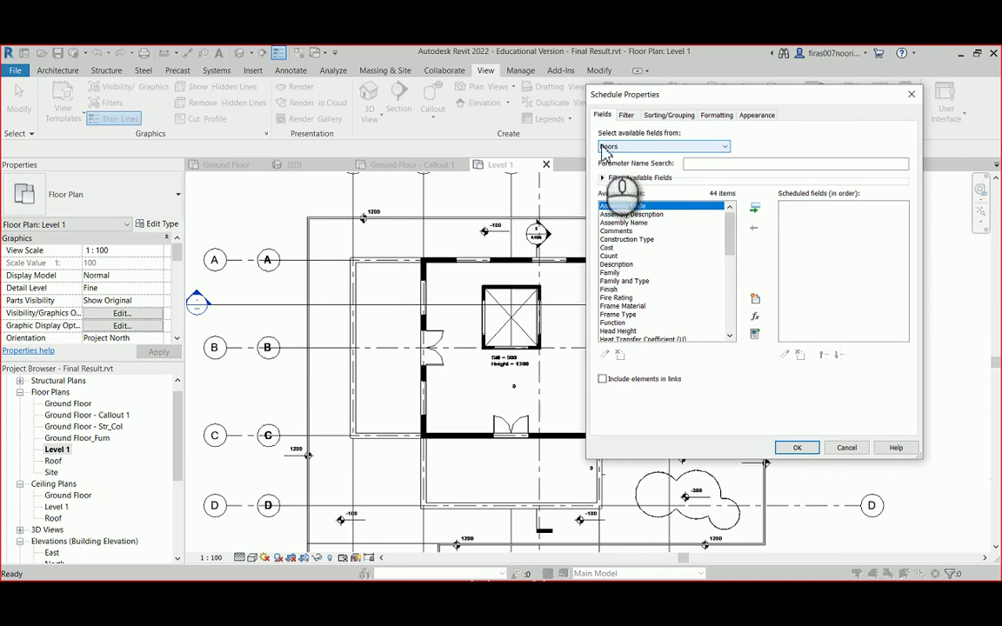
Add the Family and Type and Width fields to the door schedule
left_click_drag(619, 93, 361, 141)
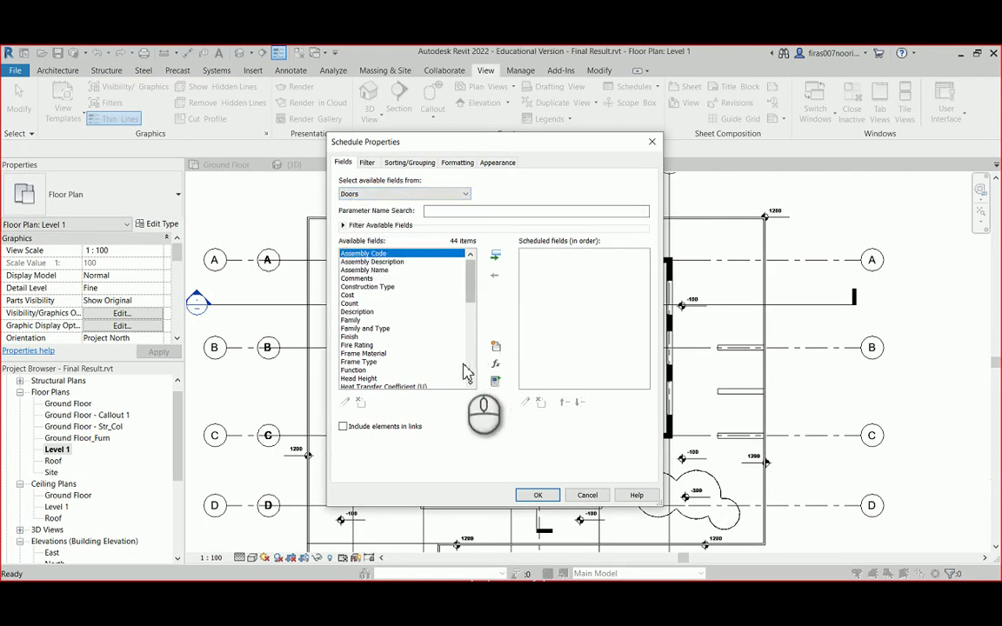
left_click(357, 330)
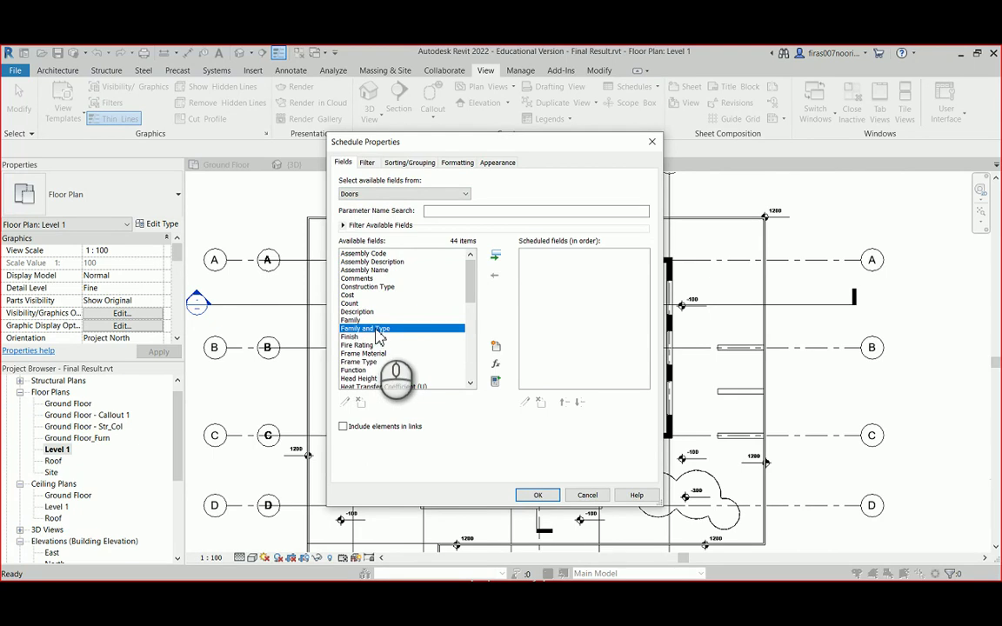
double_click(375, 330)
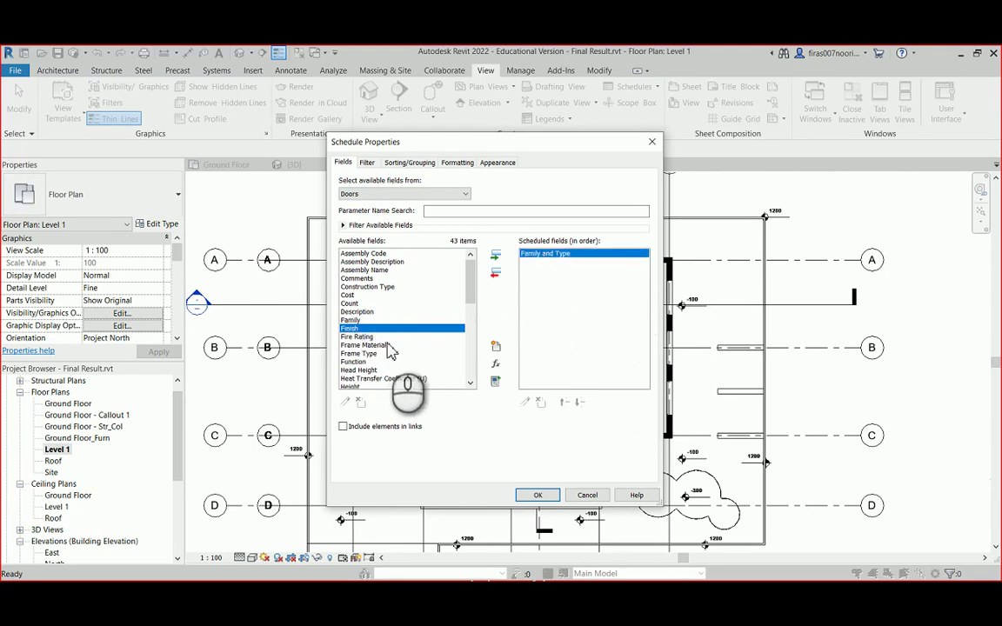
scroll(396, 348, "down", 6)
scroll(390, 348, "down", 2)
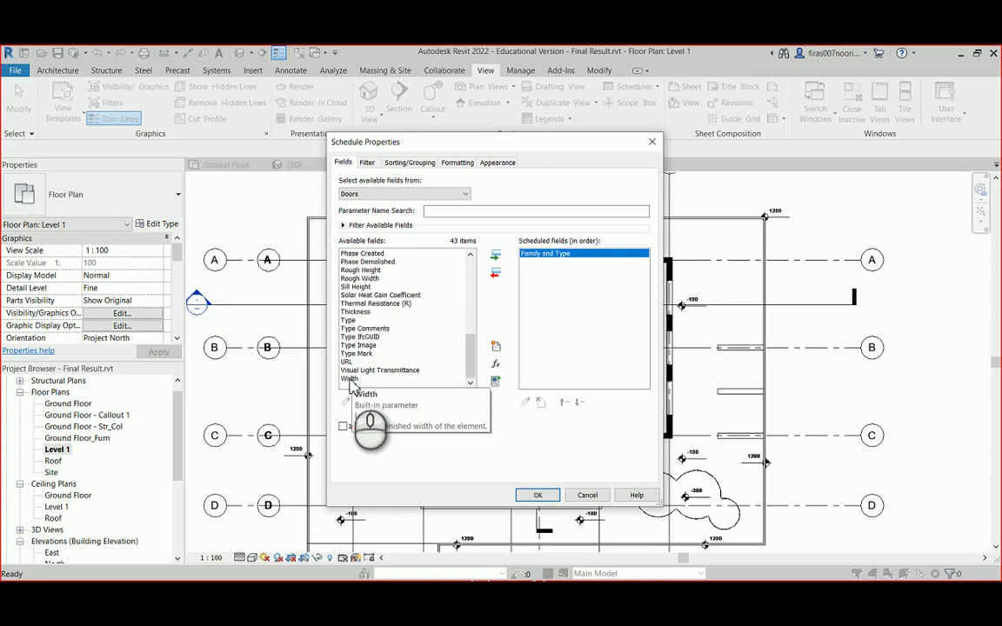
left_click(352, 379)
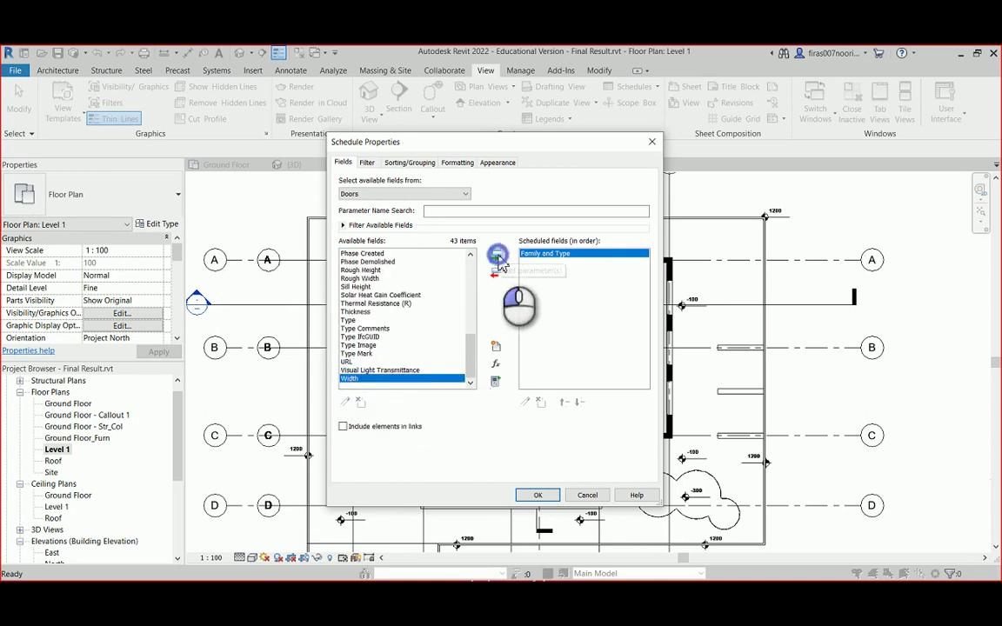
left_click(496, 254)
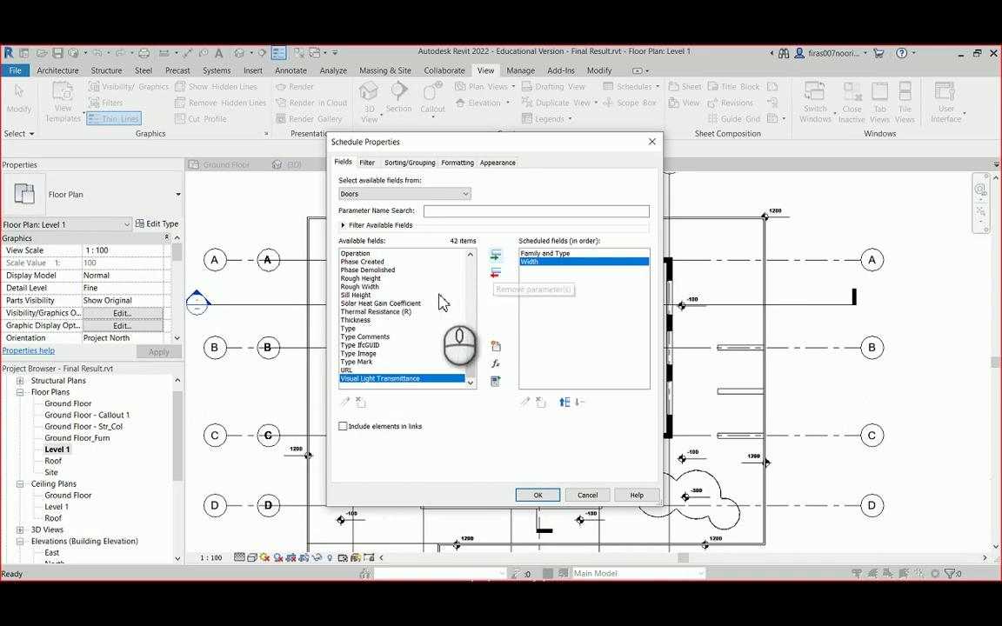
Add the Height and Level fields to the door schedule after Width
scroll(378, 344, "up", 5)
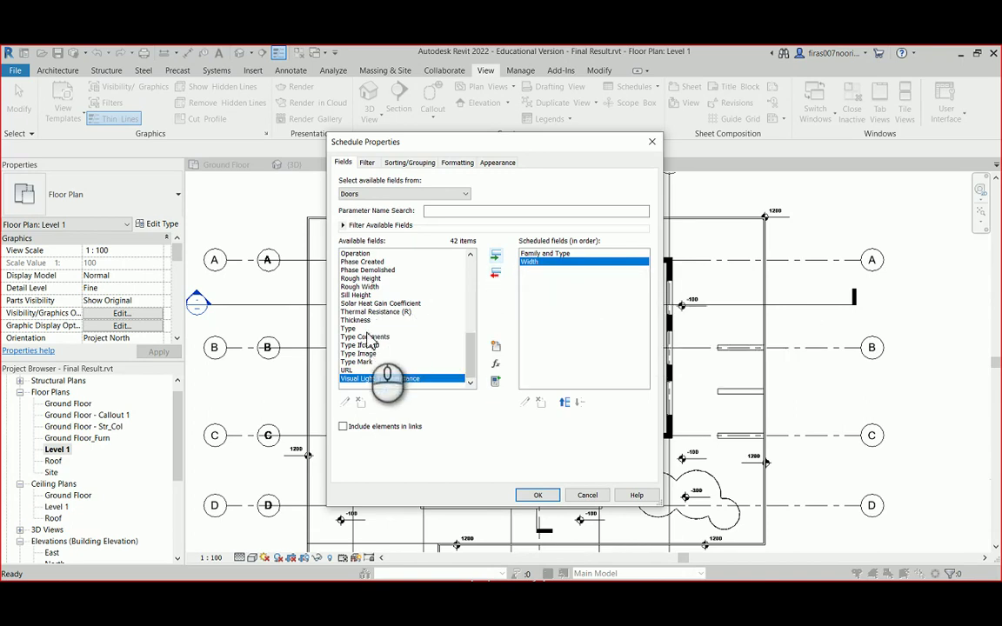
scroll(356, 297, "up", 4)
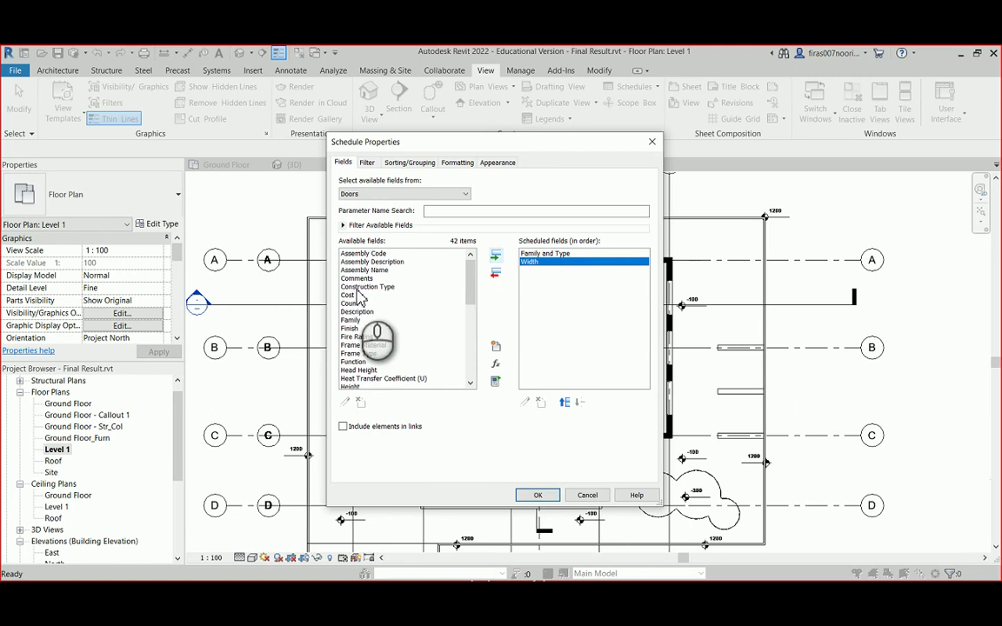
left_click(352, 385)
double_click(351, 380)
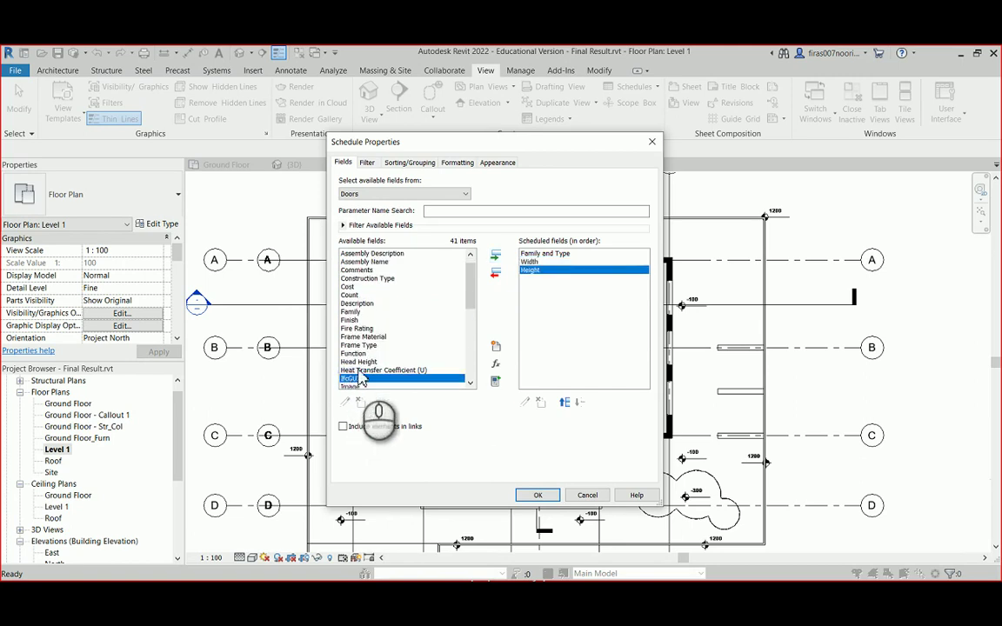
scroll(357, 297, "down", 8)
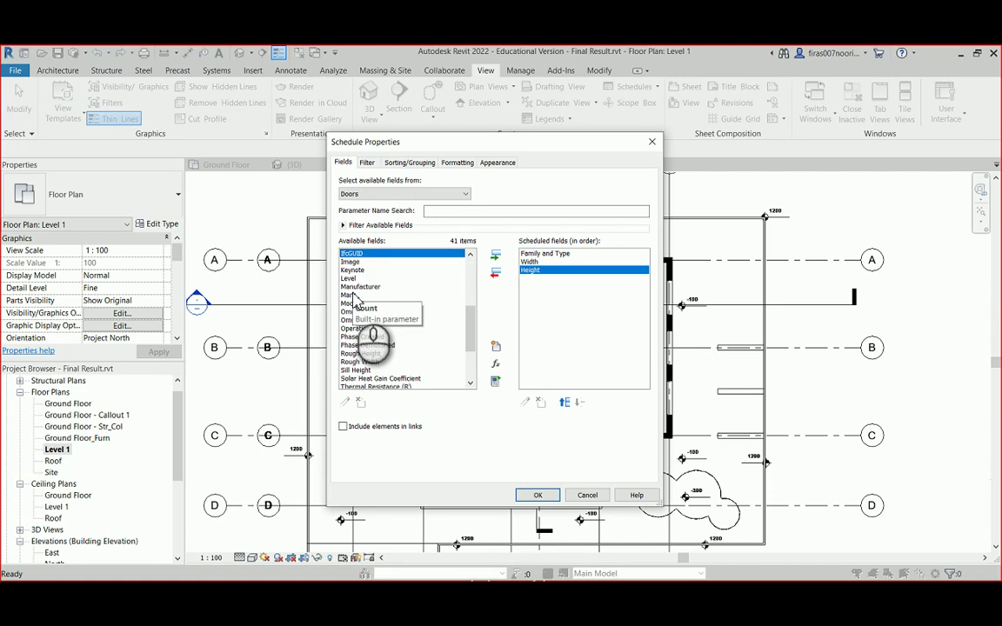
scroll(351, 287, "up", 5)
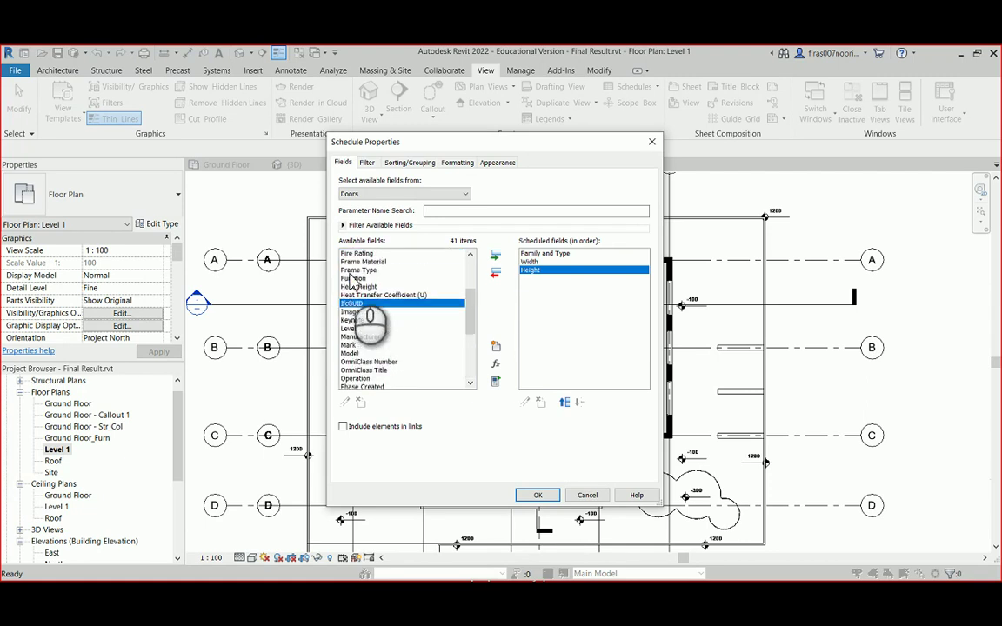
left_click(349, 329)
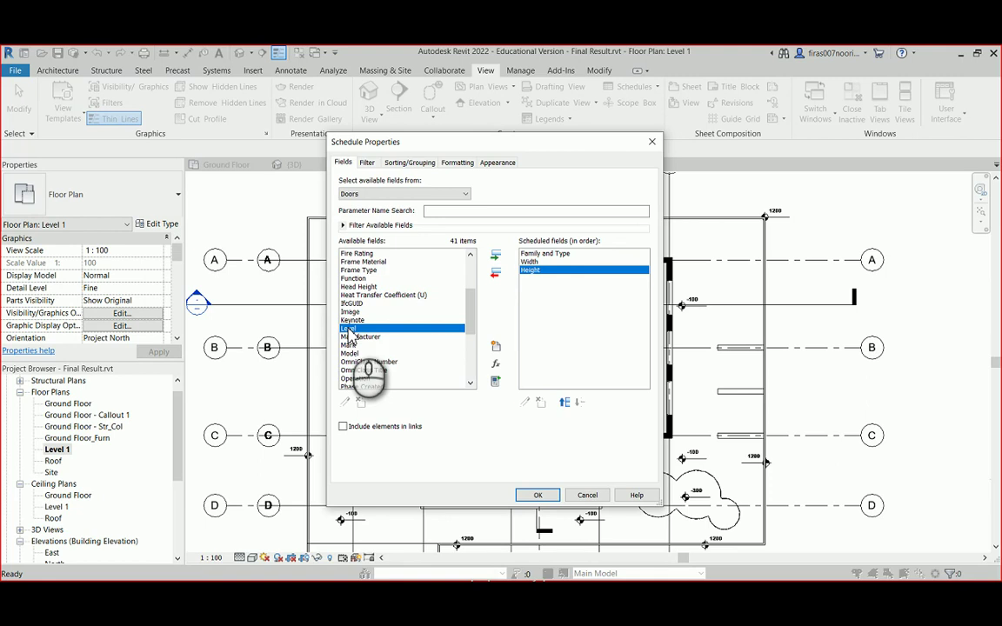
double_click(349, 329)
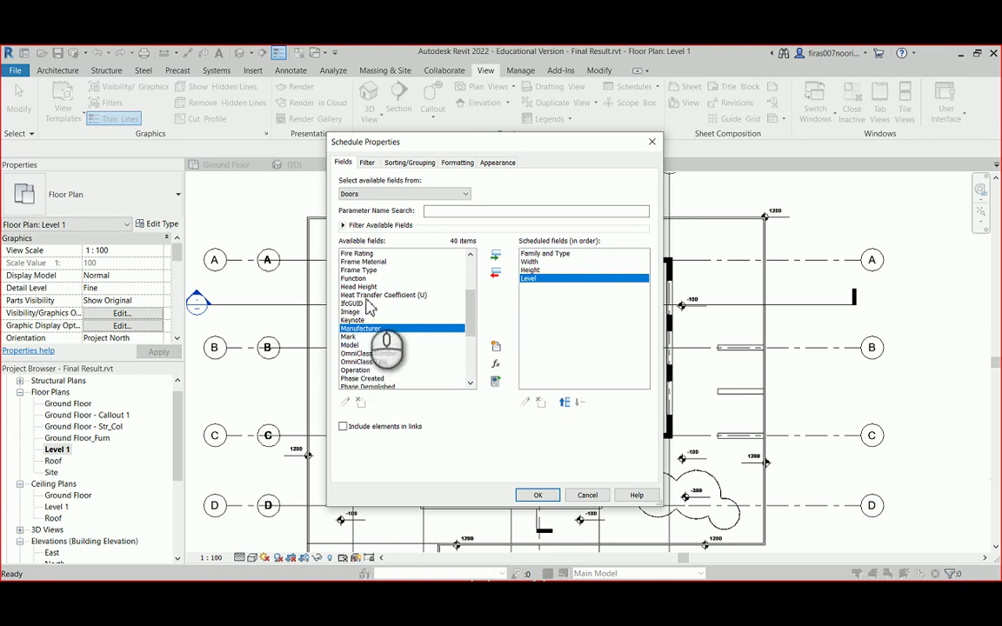
Add the Mark and Model fields to the door schedule after Level
scroll(369, 295, "up", 3)
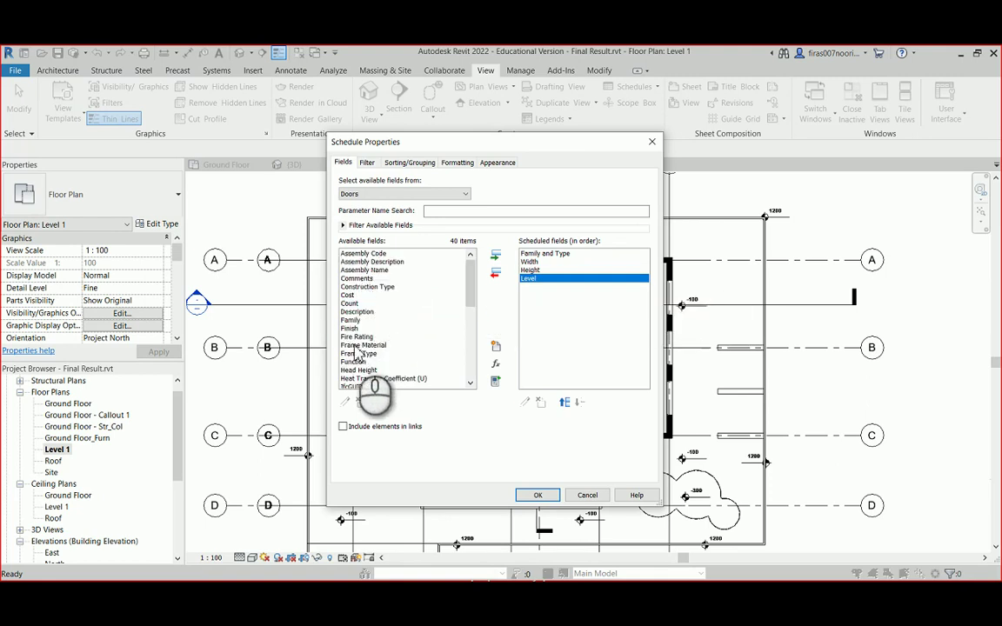
scroll(352, 290, "down", 6)
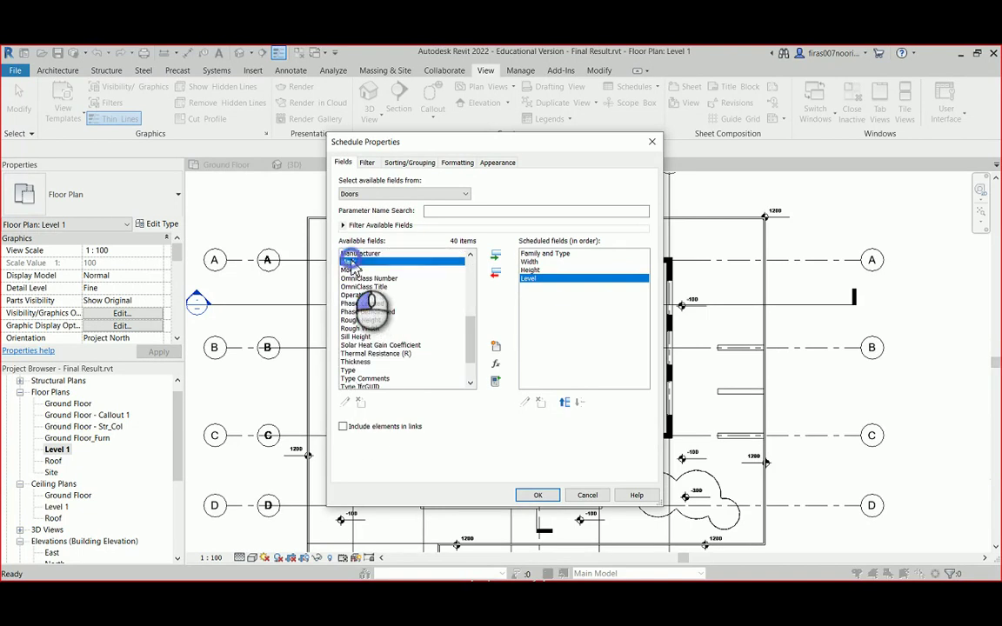
double_click(349, 262)
double_click(350, 262)
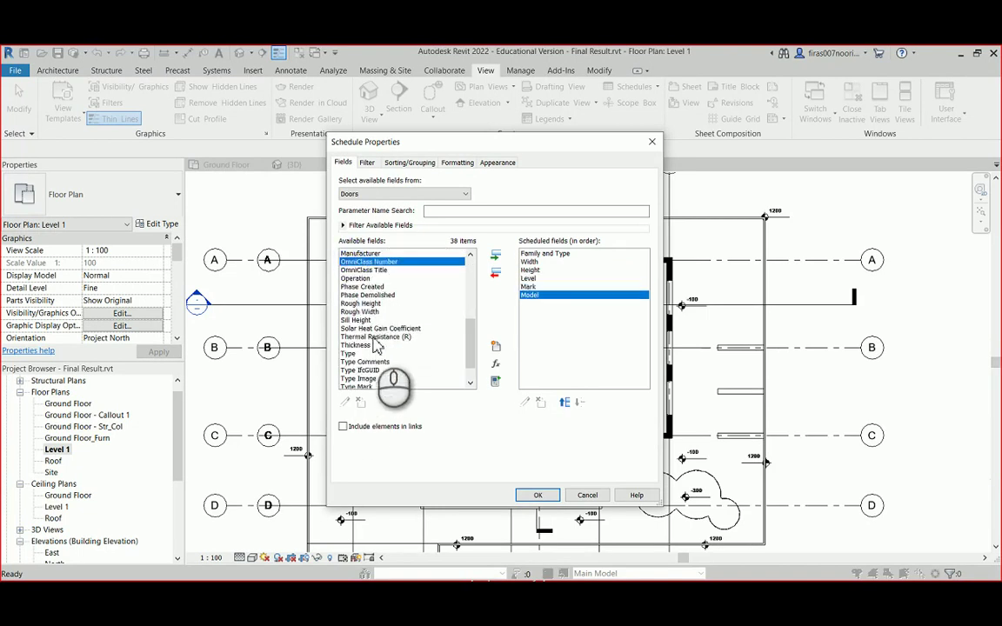
Add the Count and Cost fields to the door schedule and generate the schedule
scroll(374, 355, "down", 1)
scroll(372, 348, "up", 7)
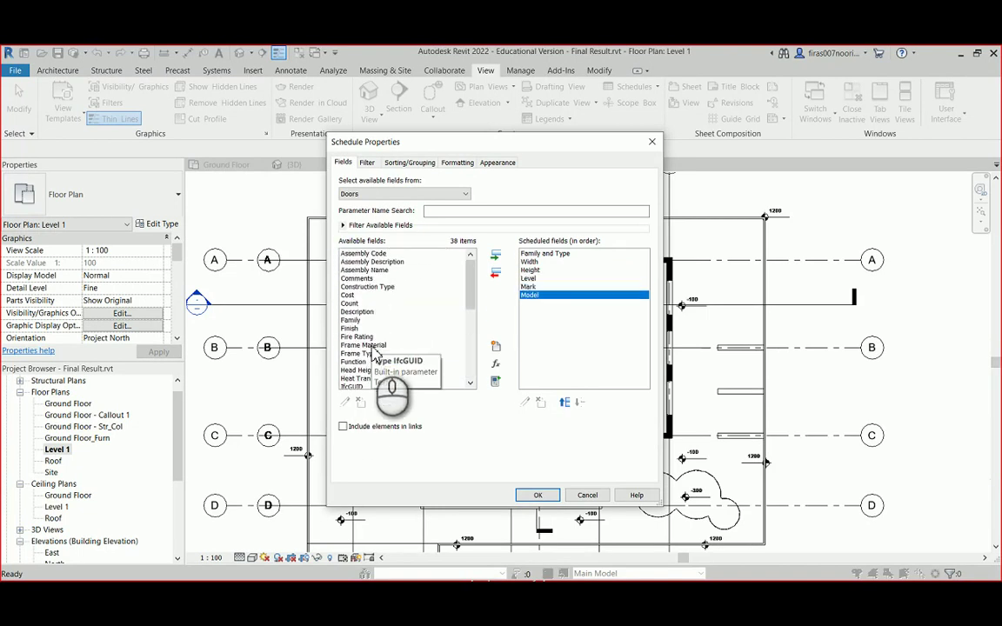
left_click(350, 303)
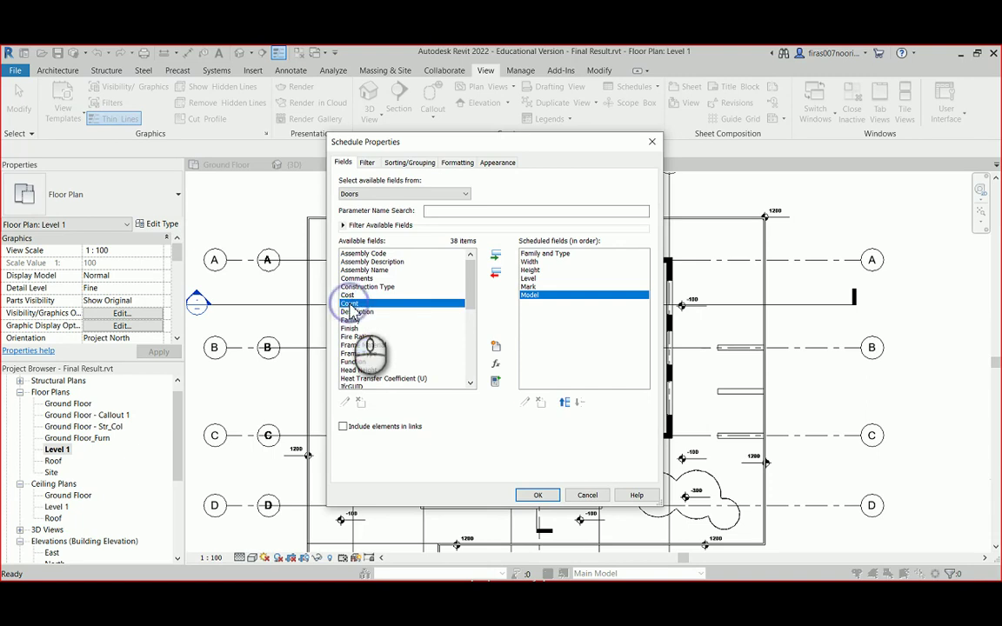
left_click(495, 255)
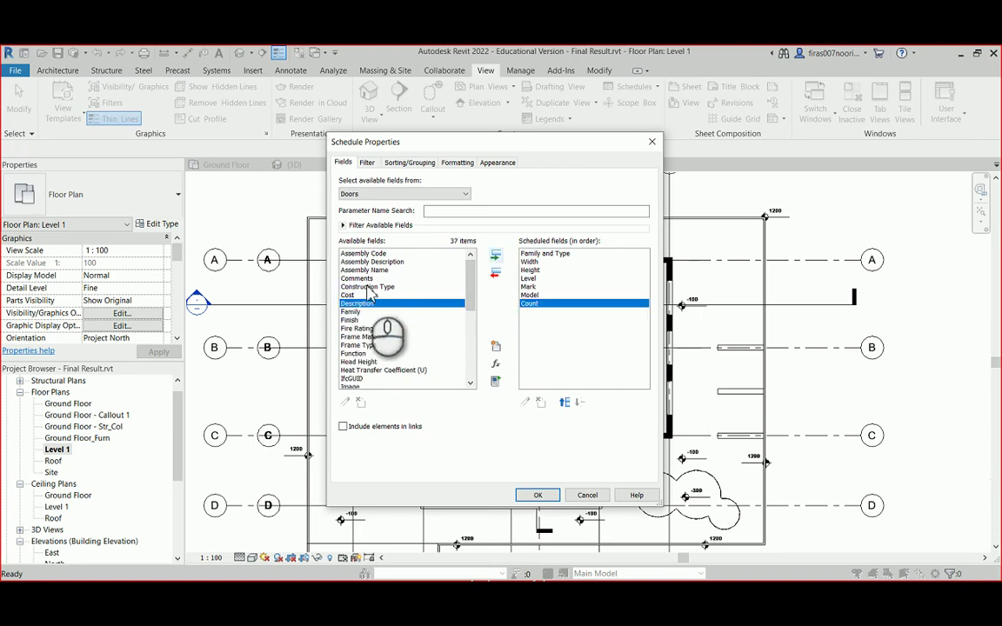
double_click(349, 297)
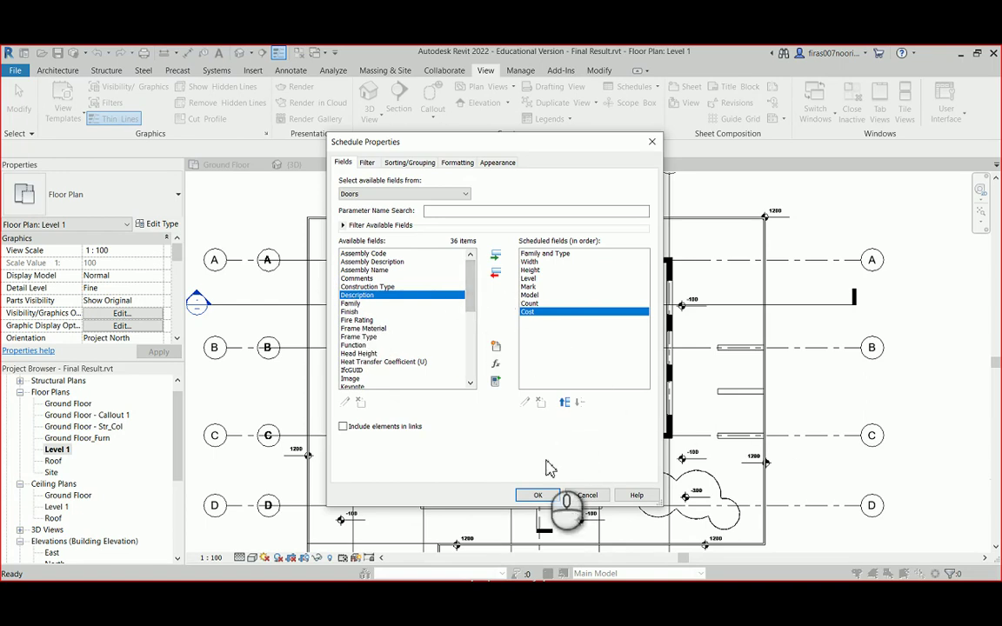
left_click(540, 495)
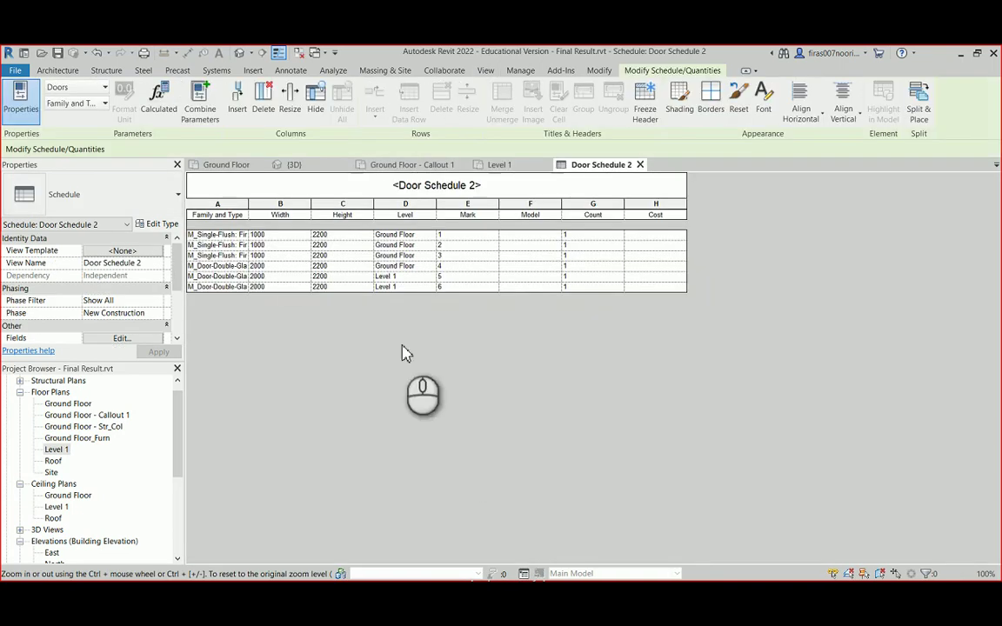
Widen the Family and Type column, and set the Model to D1 for the single-flush doors and D2 for the double-glass doors
left_click_drag(250, 209, 348, 213)
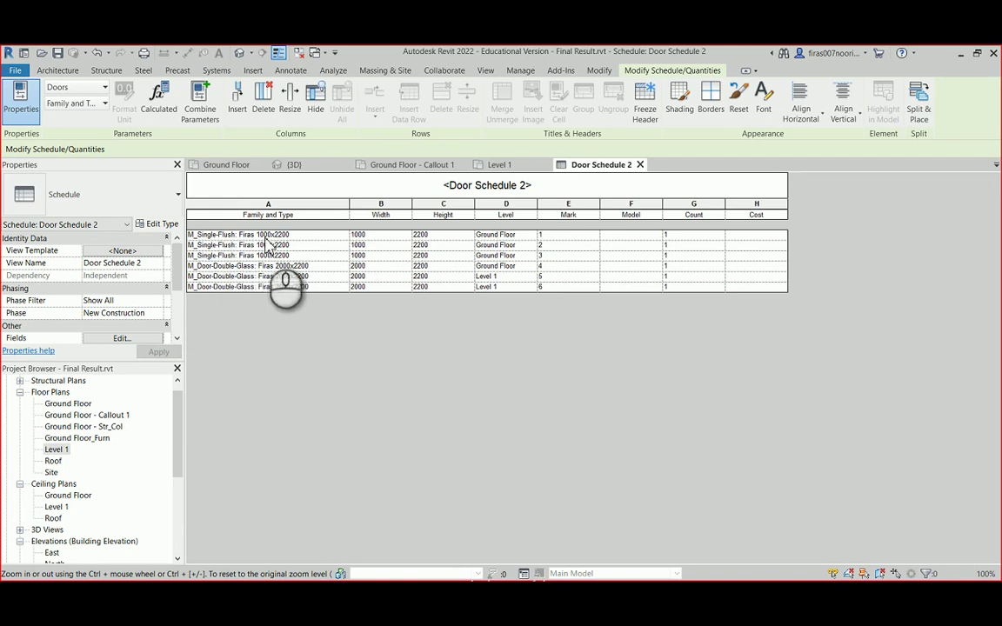
left_click(623, 235)
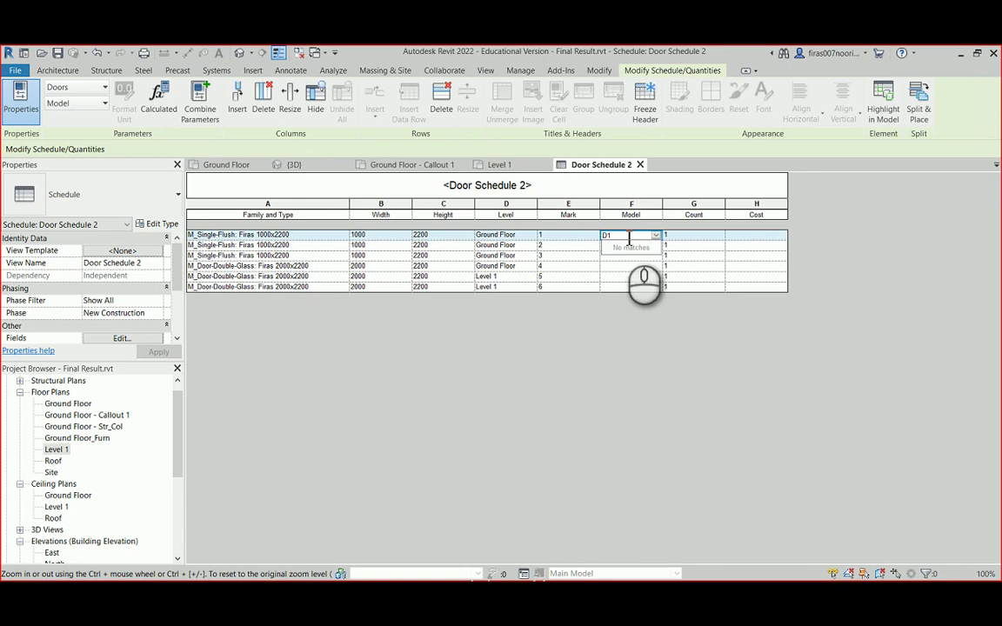
key("Return")
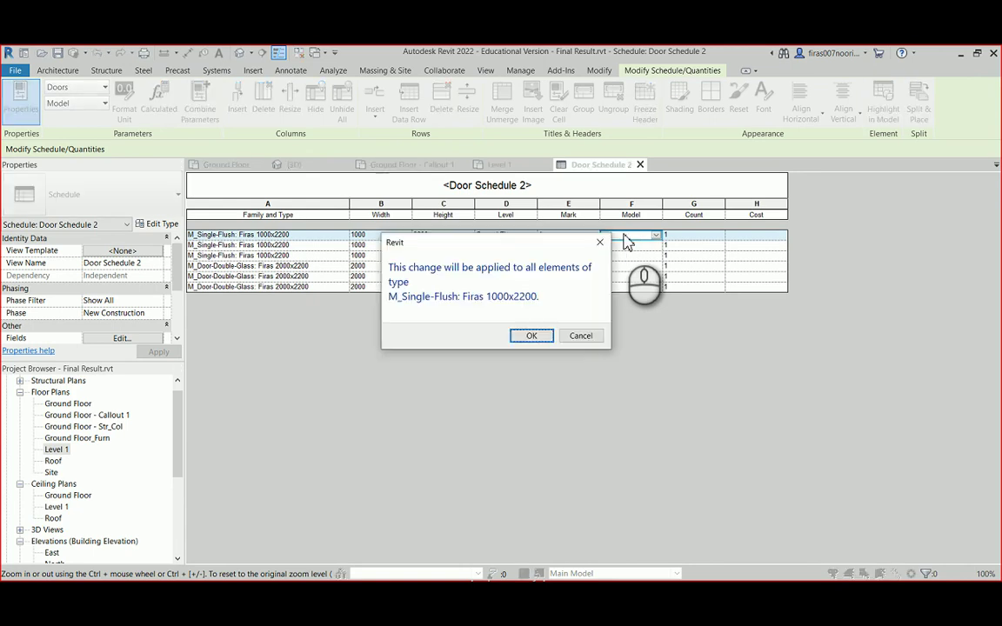
key("Return")
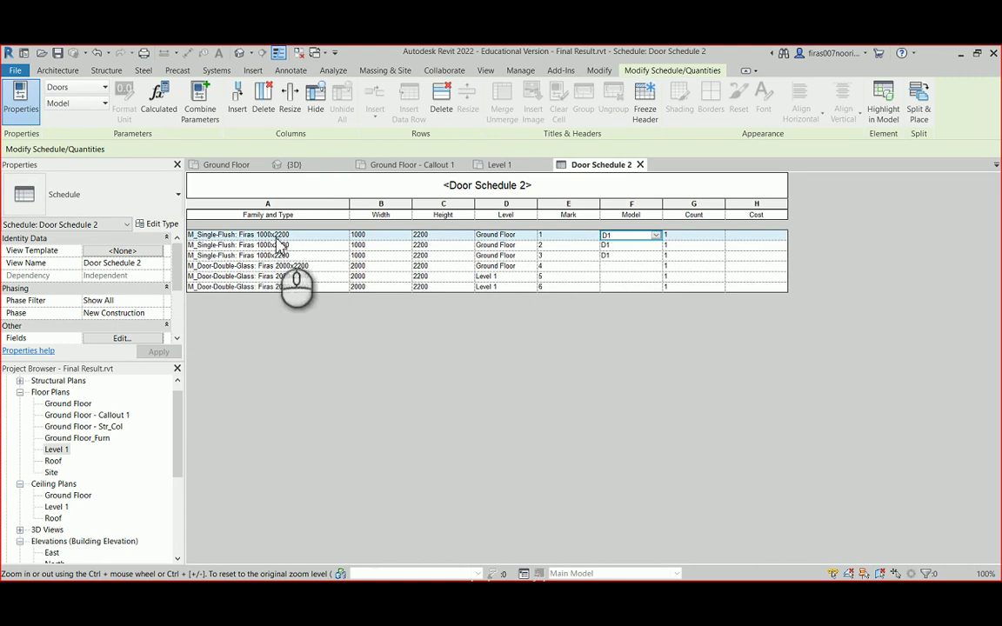
left_click(613, 267)
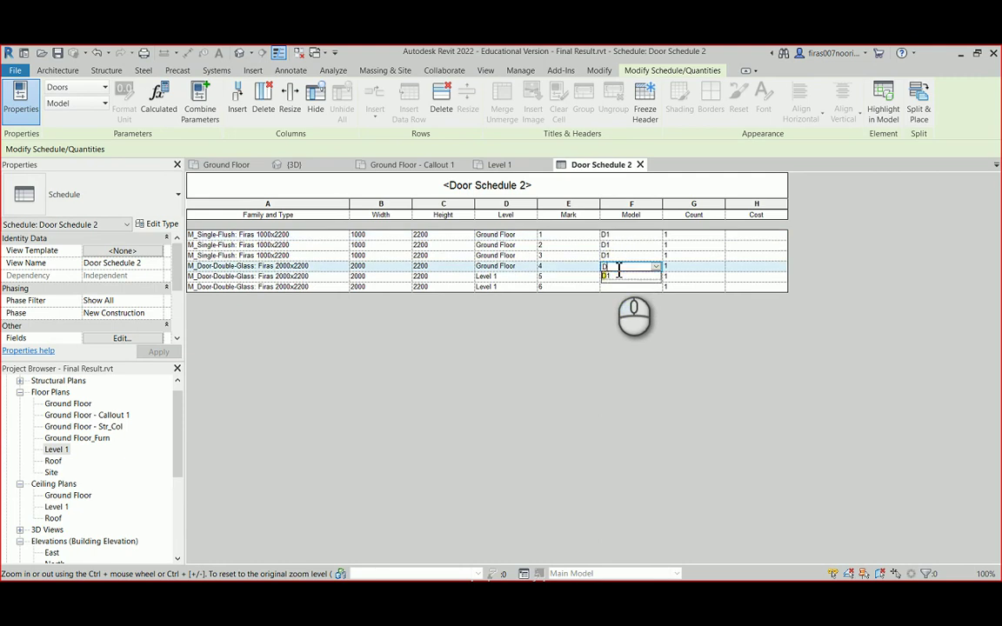
left_click(531, 335)
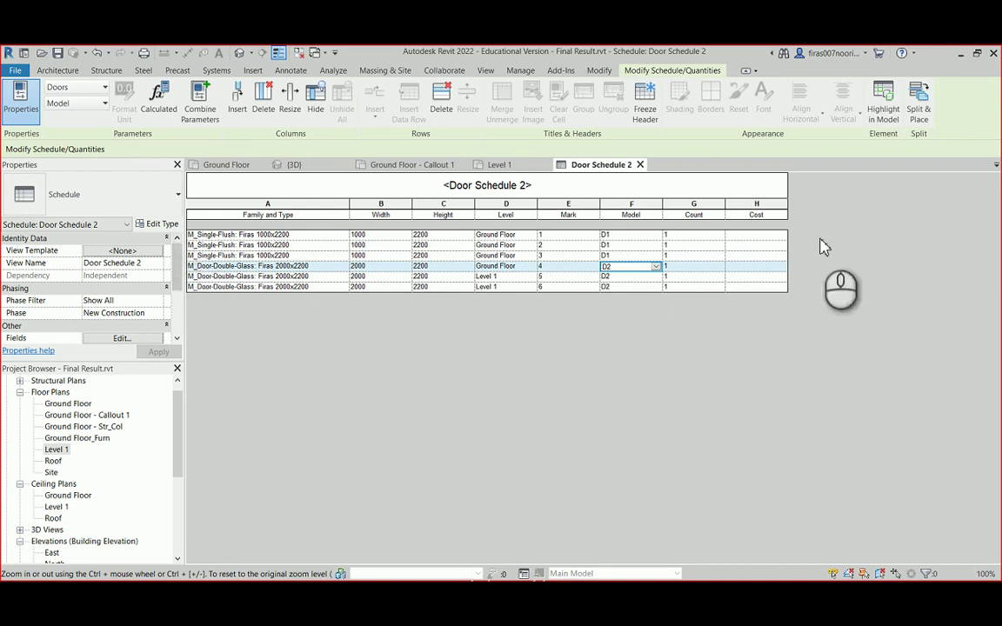
Set the Cost to 500 for the single-flush door type and 800 for the double-glass door type
left_click(753, 236)
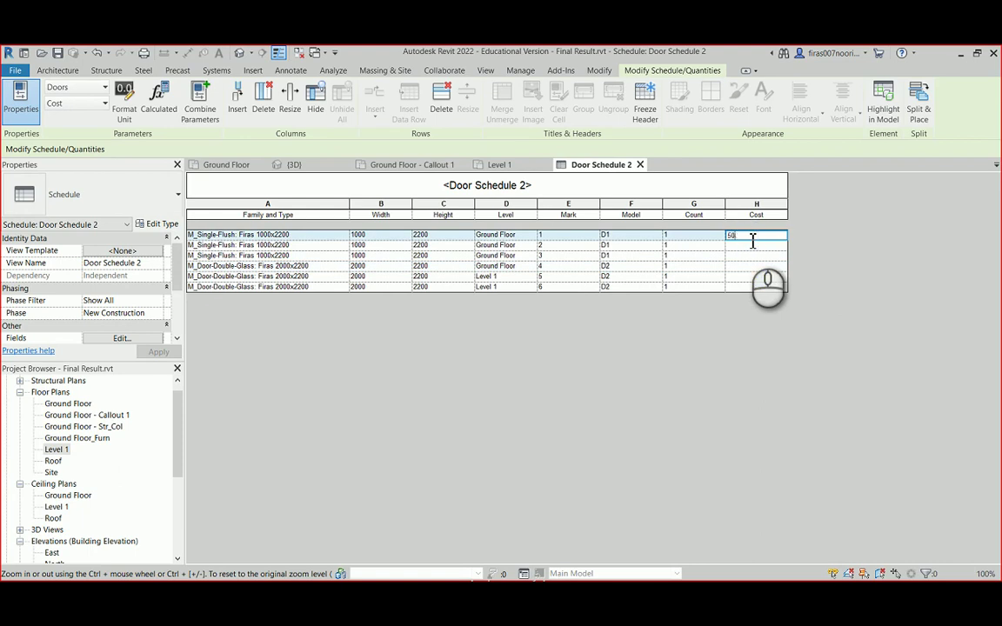
left_click(745, 246)
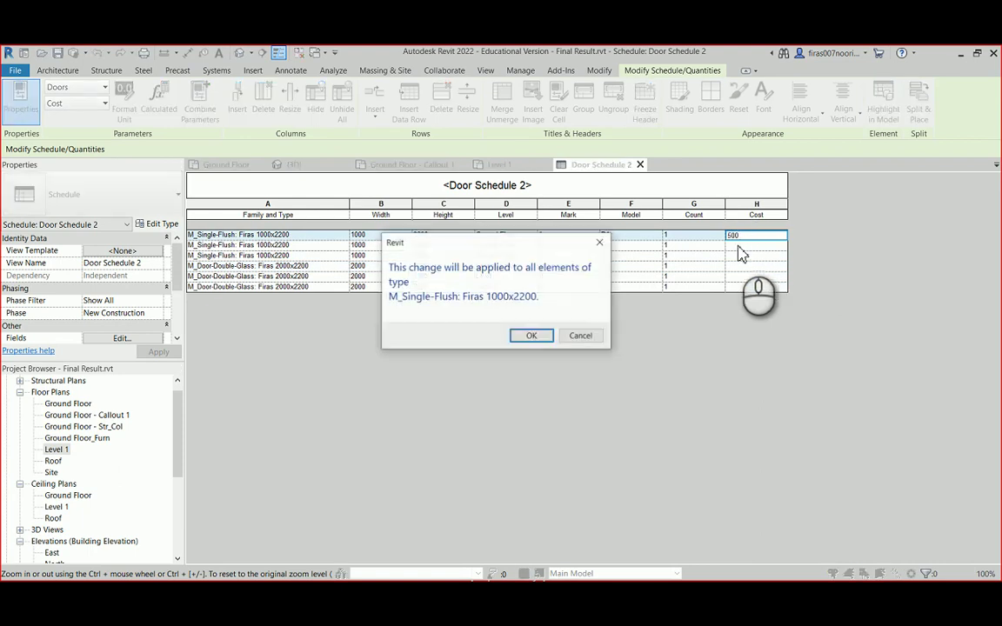
left_click(537, 339)
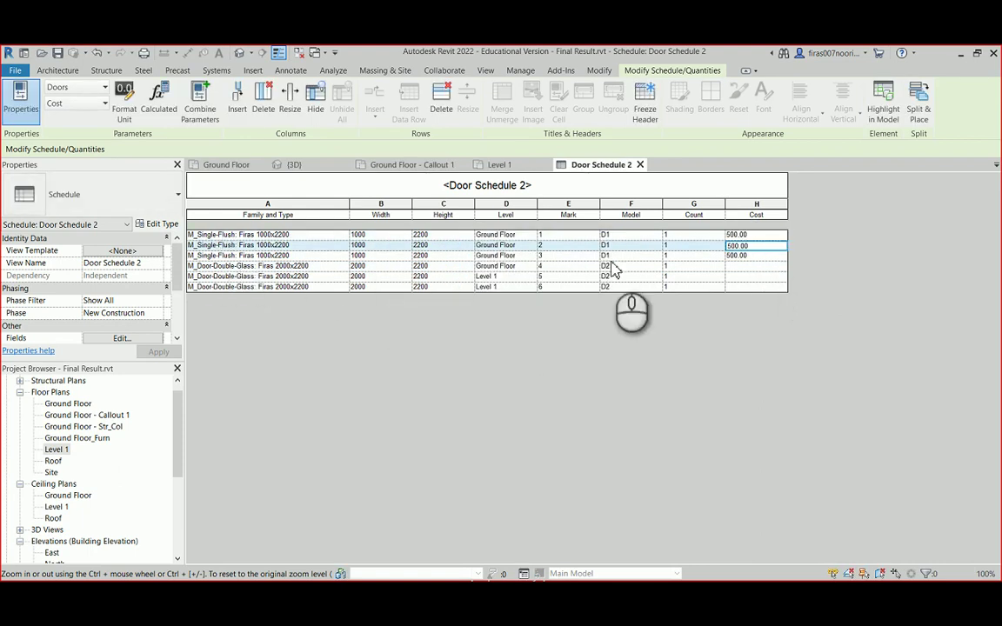
left_click(757, 267)
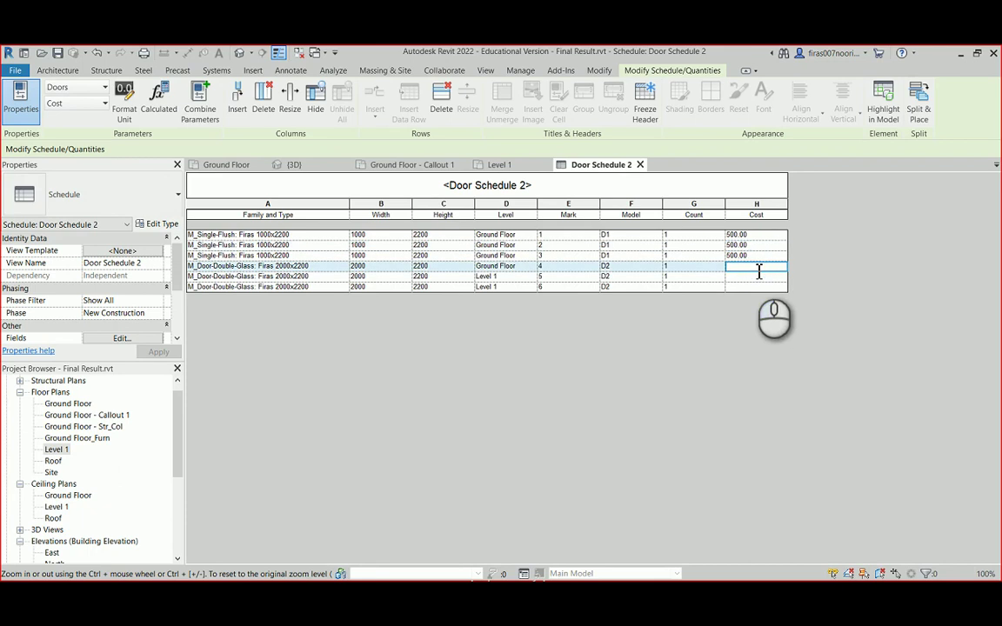
key("Return")
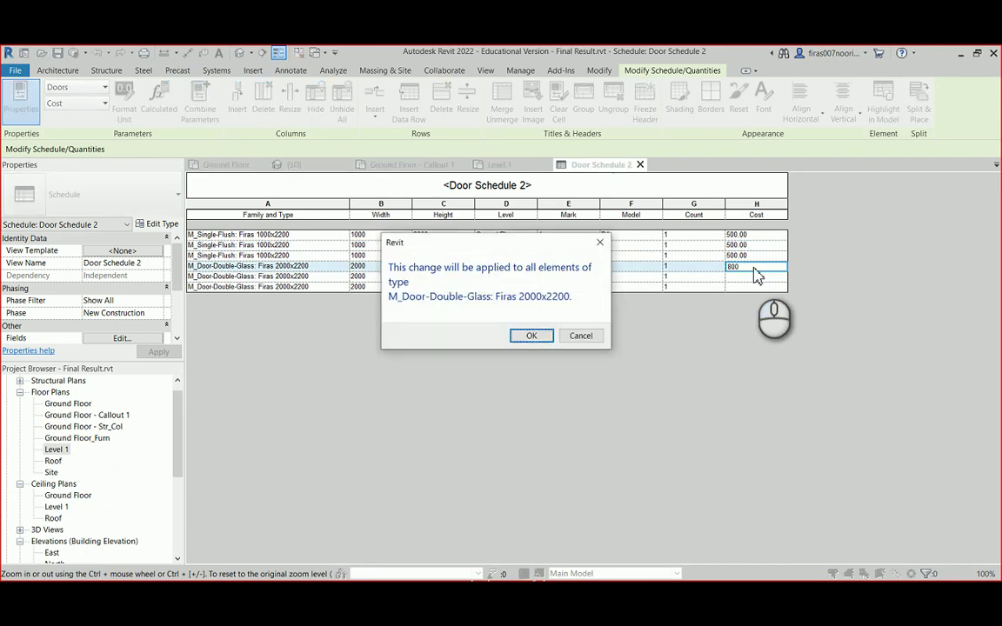
key("Return")
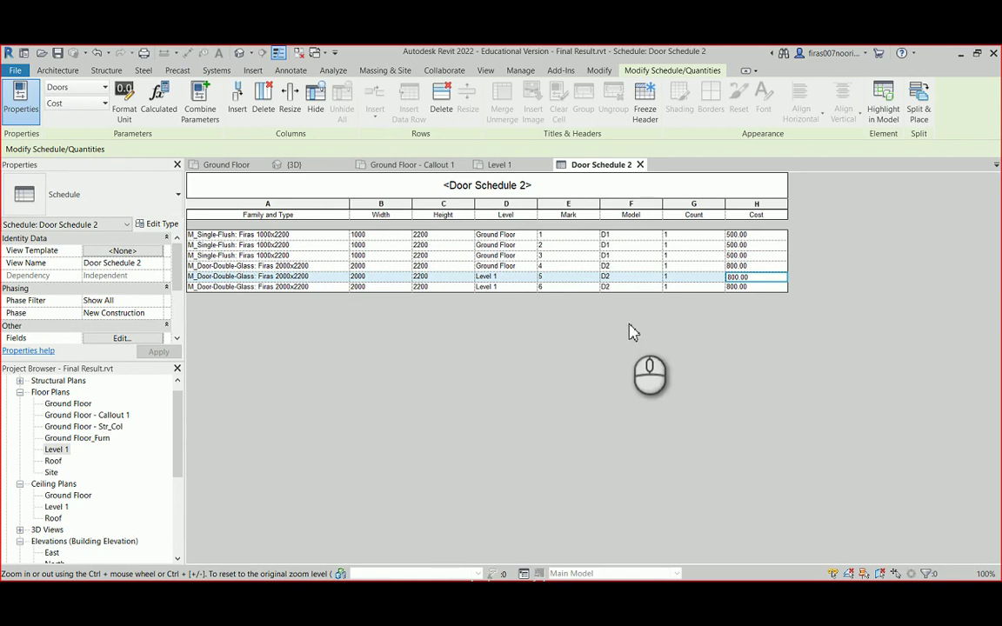
Rename the schedule title to "Door Schedule - 2022"
left_click(503, 182)
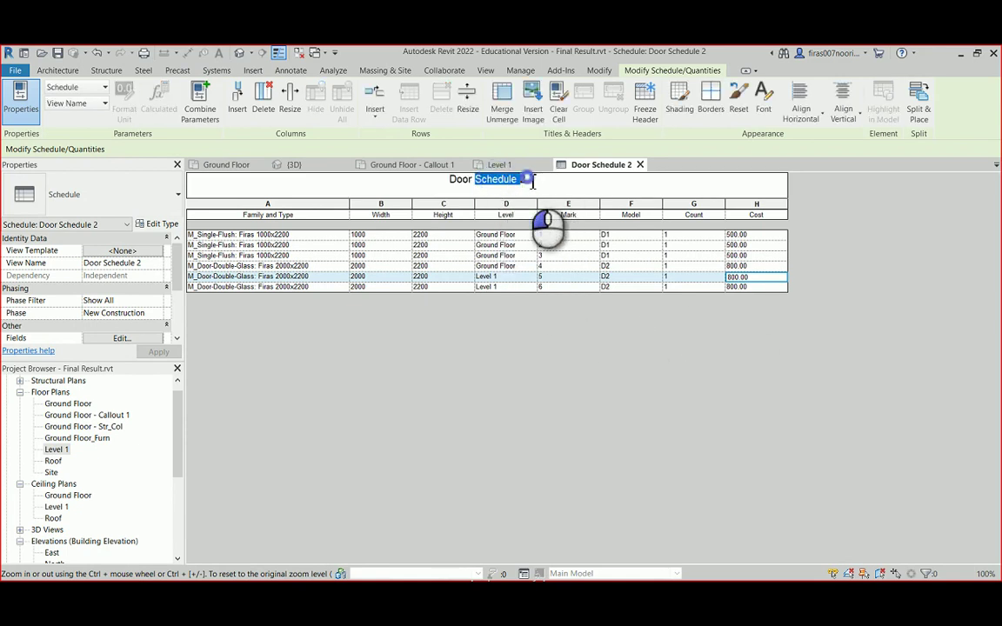
double_click(527, 182)
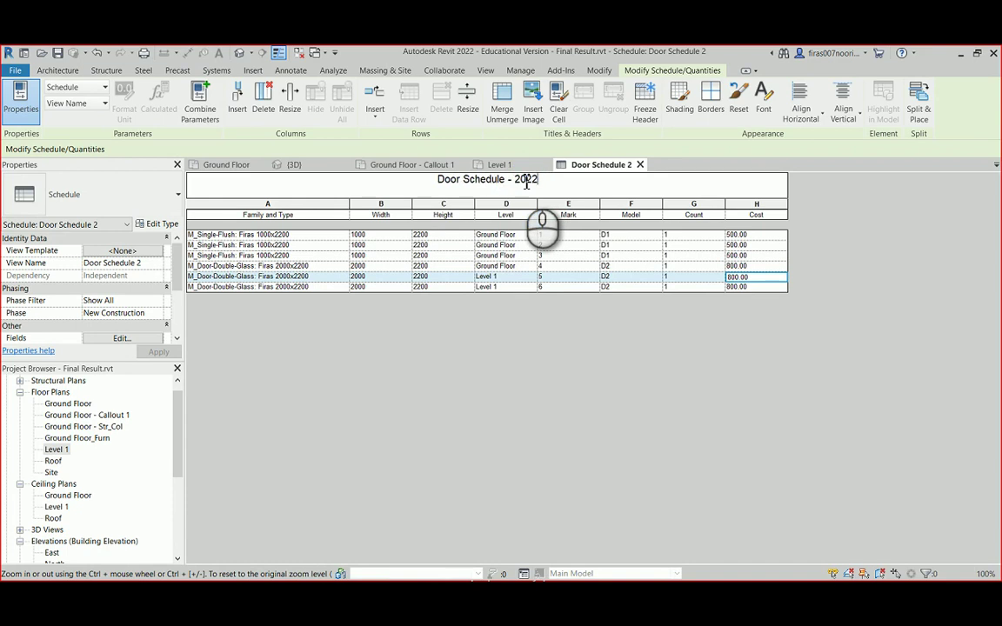
key("Return")
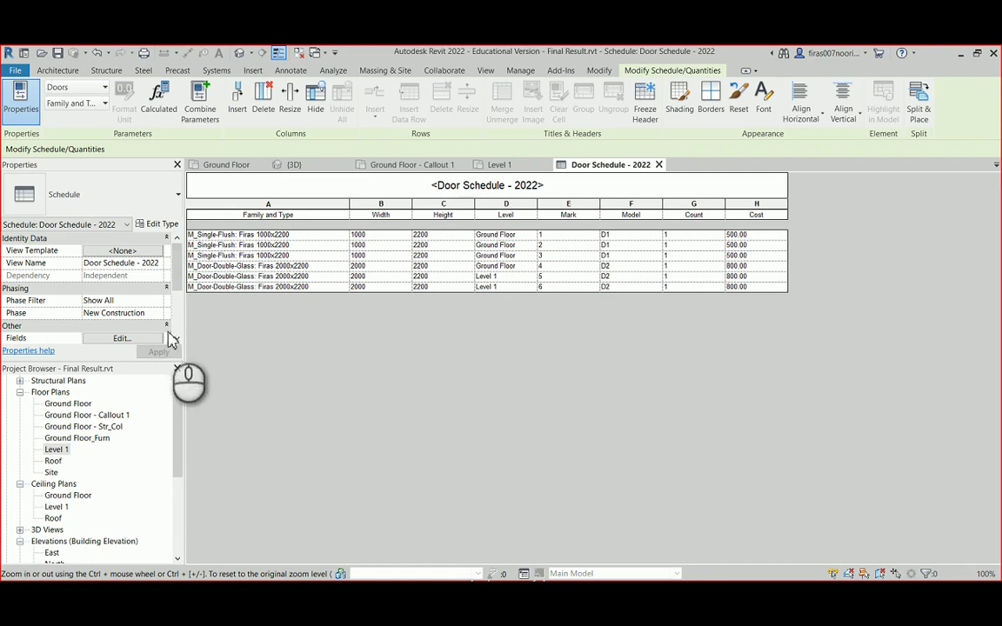
Add the Description field to the door schedule after Cost
left_click(177, 338)
left_click(176, 338)
left_click(176, 338)
left_click(176, 338)
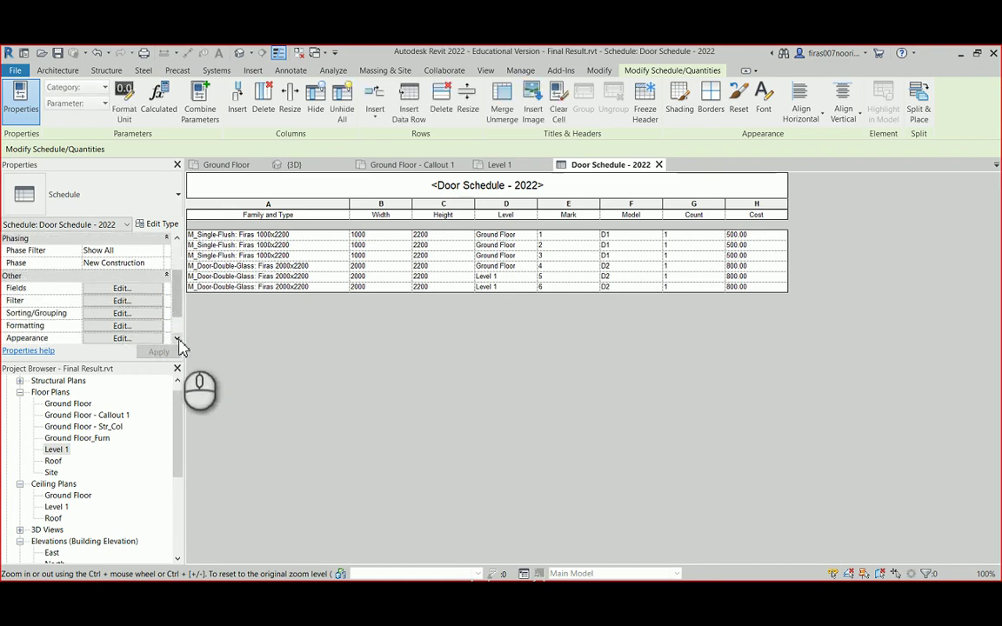
left_click(92, 289)
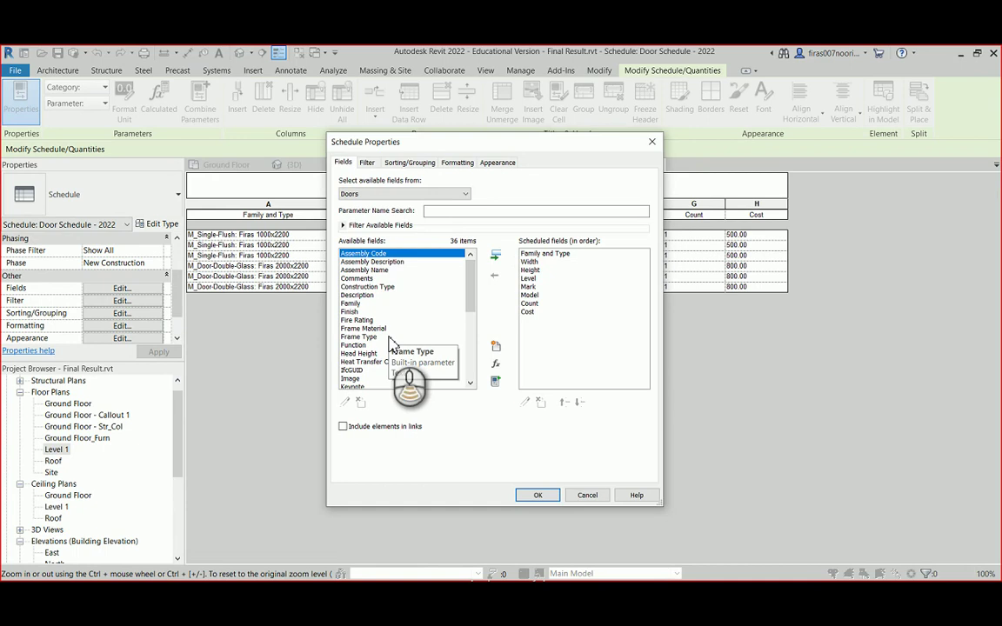
scroll(389, 341, "down", 5)
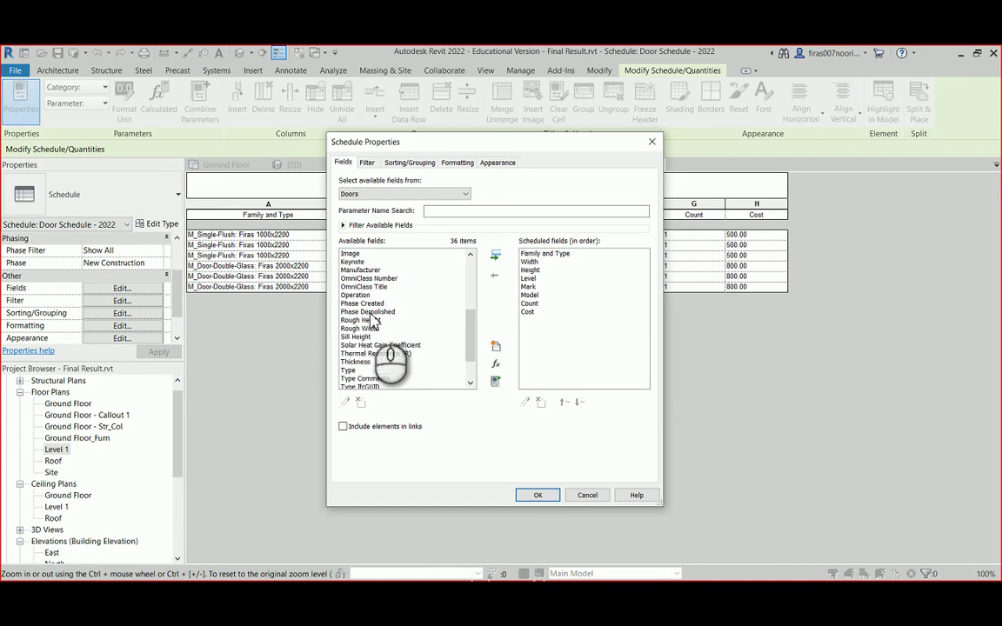
scroll(371, 315, "down", 2)
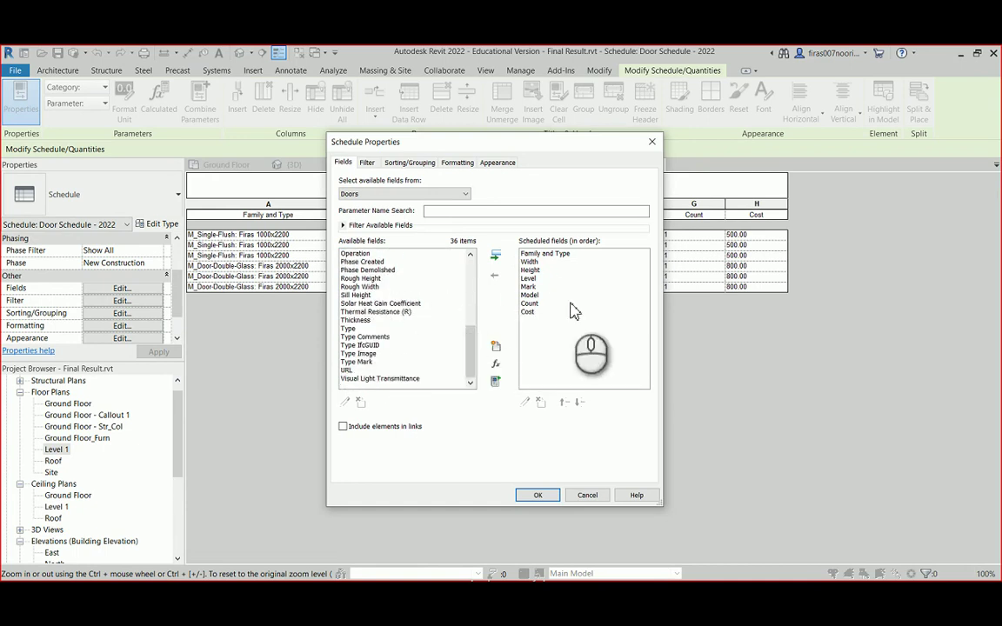
scroll(391, 313, "up", 5)
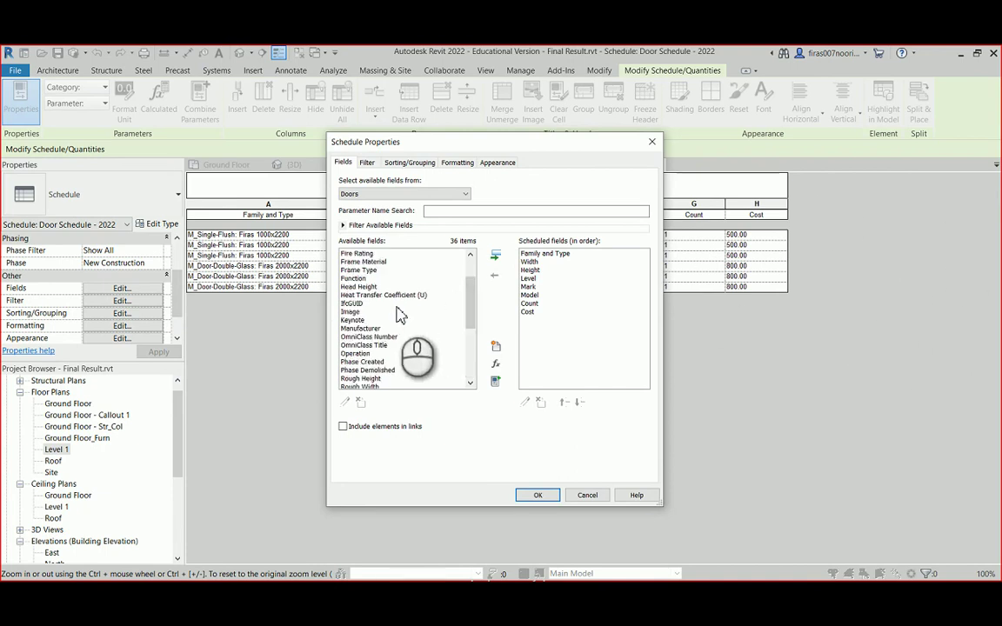
scroll(370, 298, "up", 2)
double_click(359, 294)
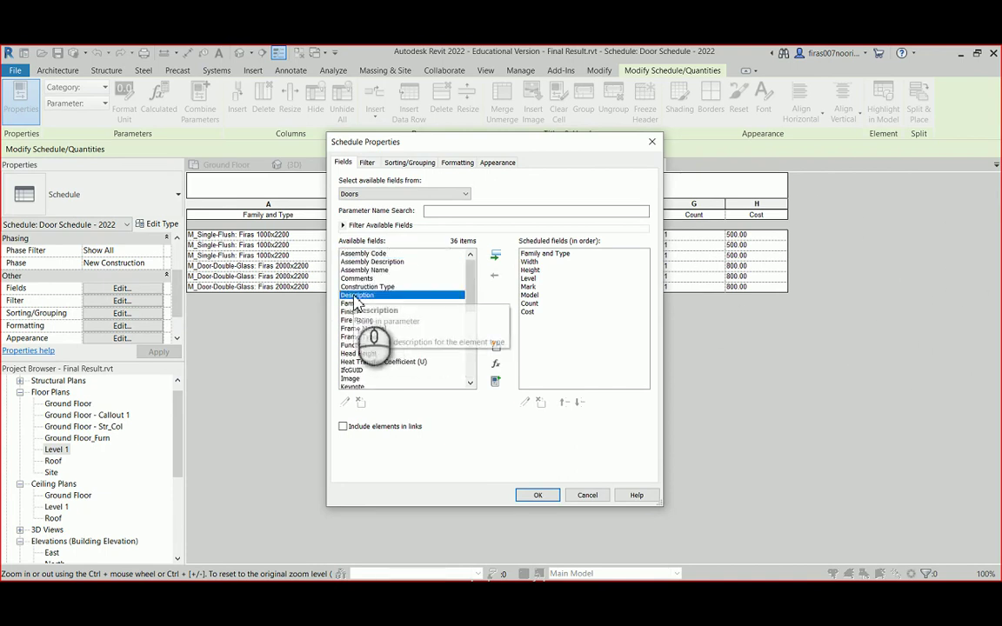
left_click(538, 496)
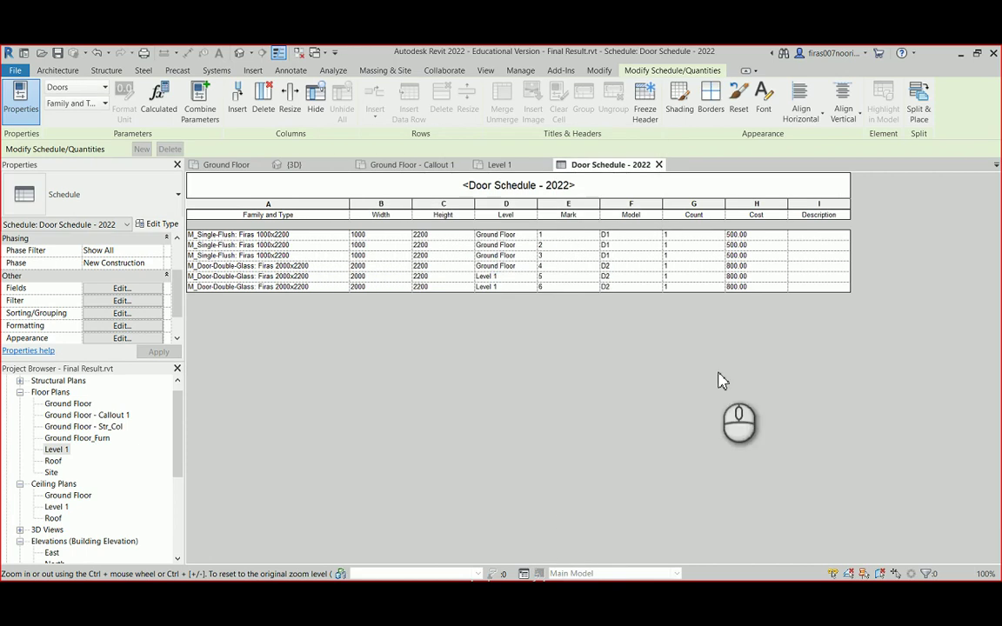
Fill in the Description of the single-flush and double-glass door types with the prefix "S:" and a different person's name for each
left_click(818, 235)
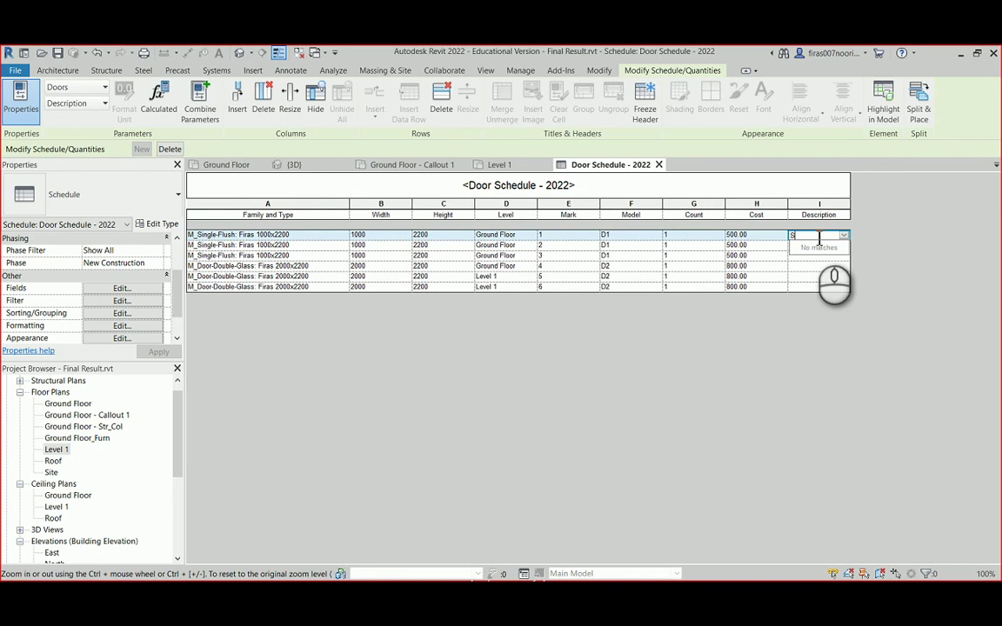
type("S. Sam")
key("Return")
key("Return")
left_click(802, 267)
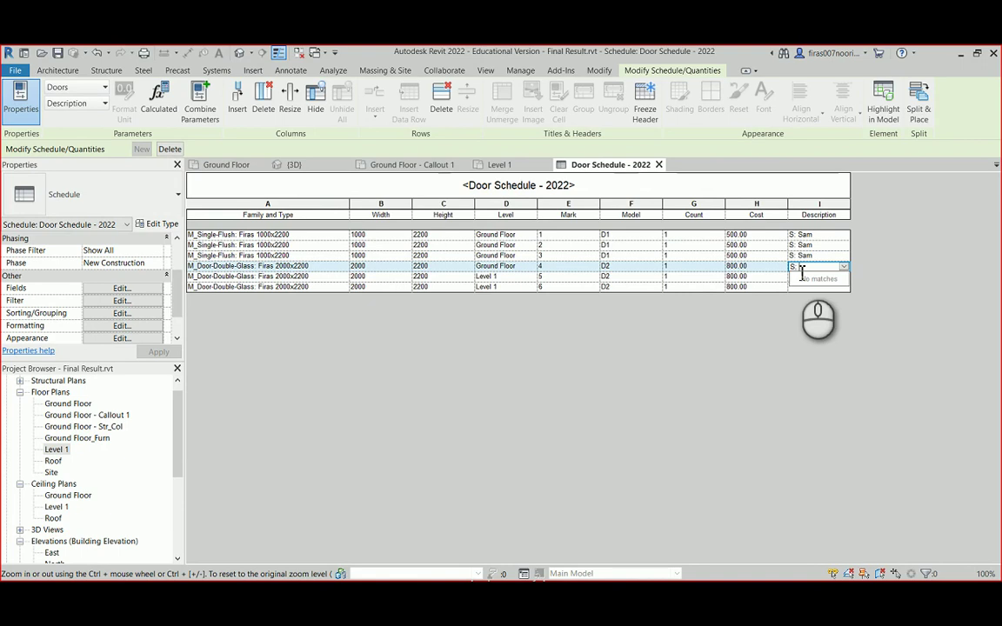
type("S. Ali")
key("Return")
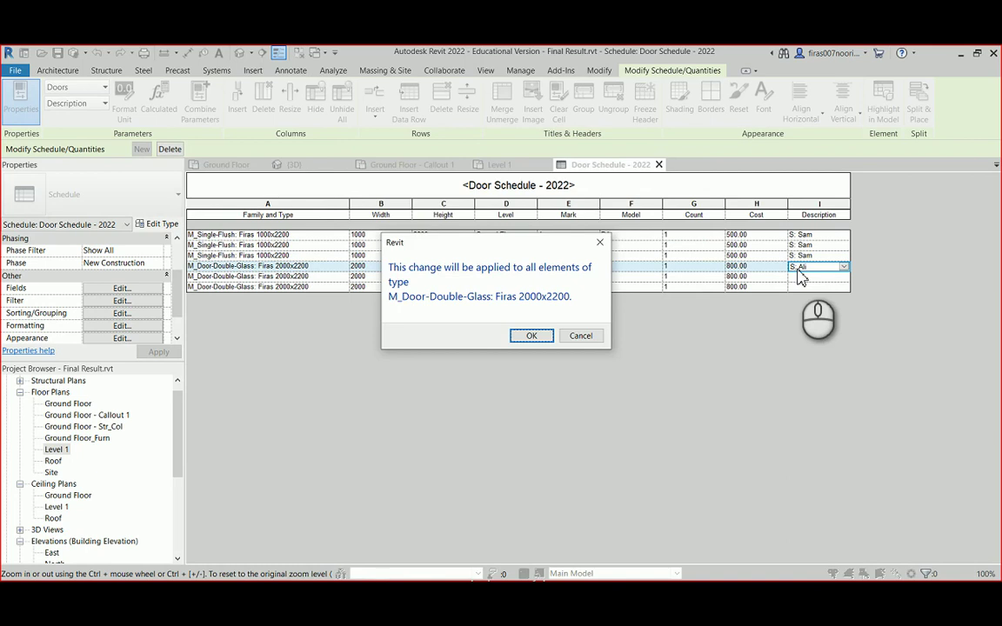
key("Return")
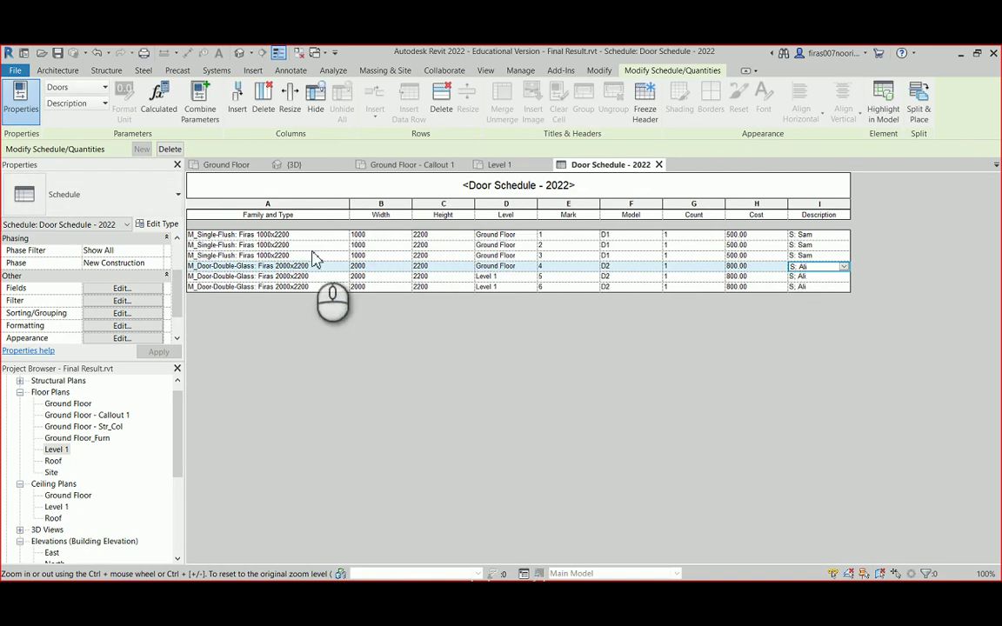
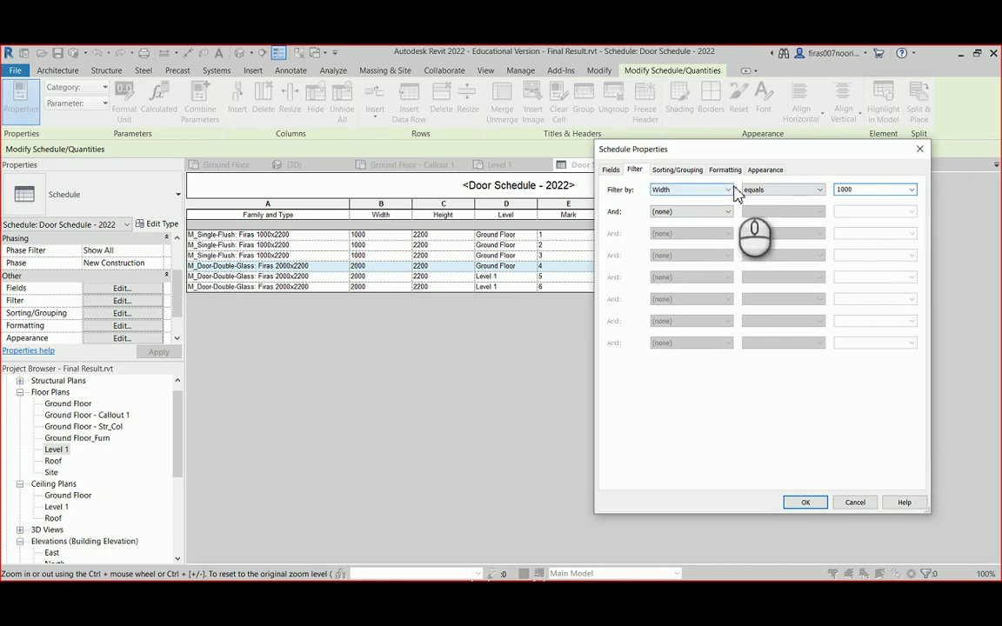
Apply the schedule filter for Width equals 1000, and change its condition to Width is greater than 1200
left_click(808, 502)
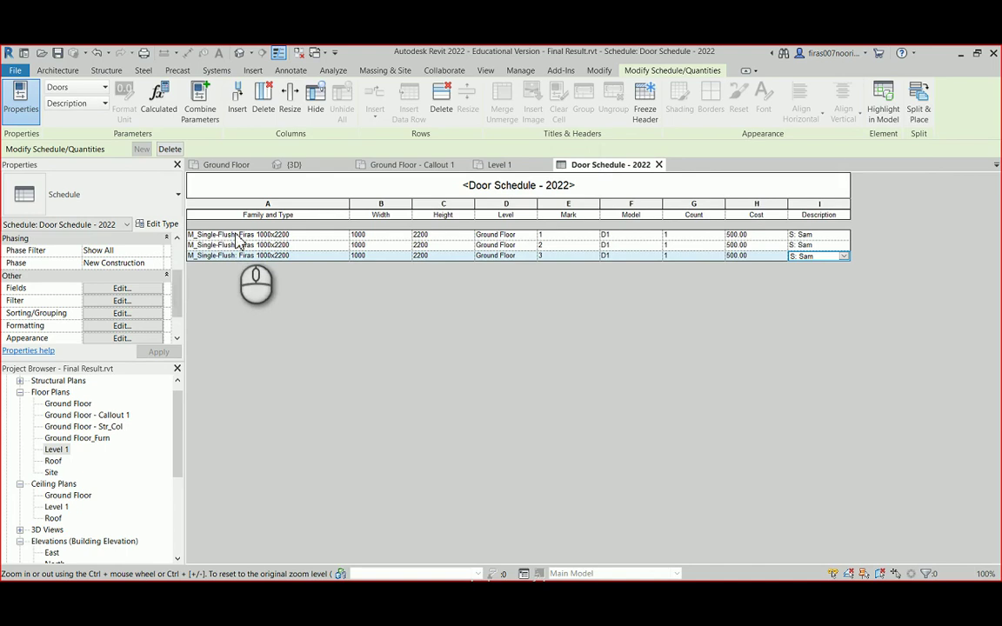
left_click(122, 302)
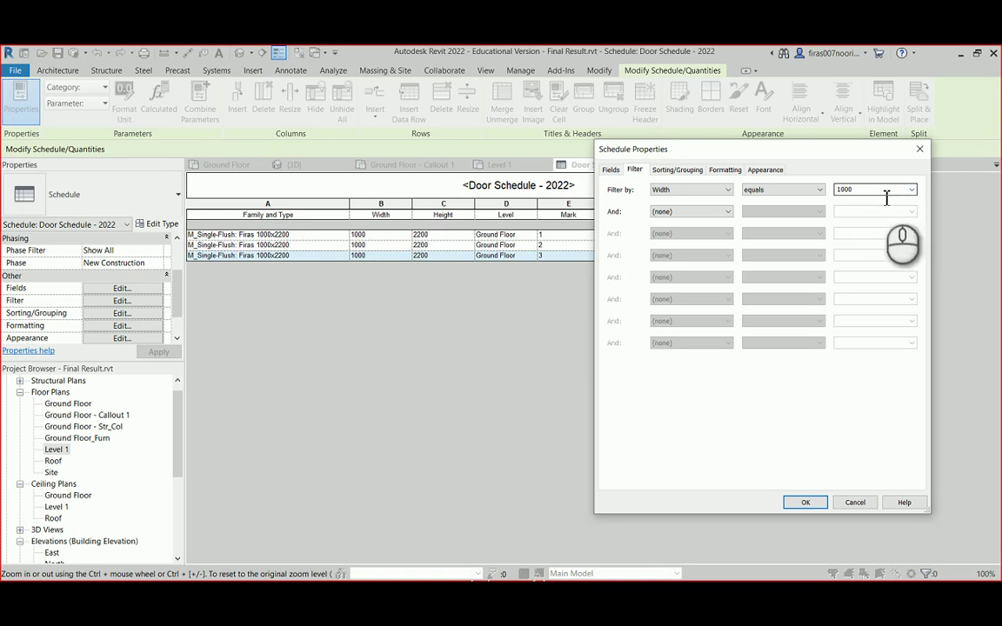
left_click(761, 191)
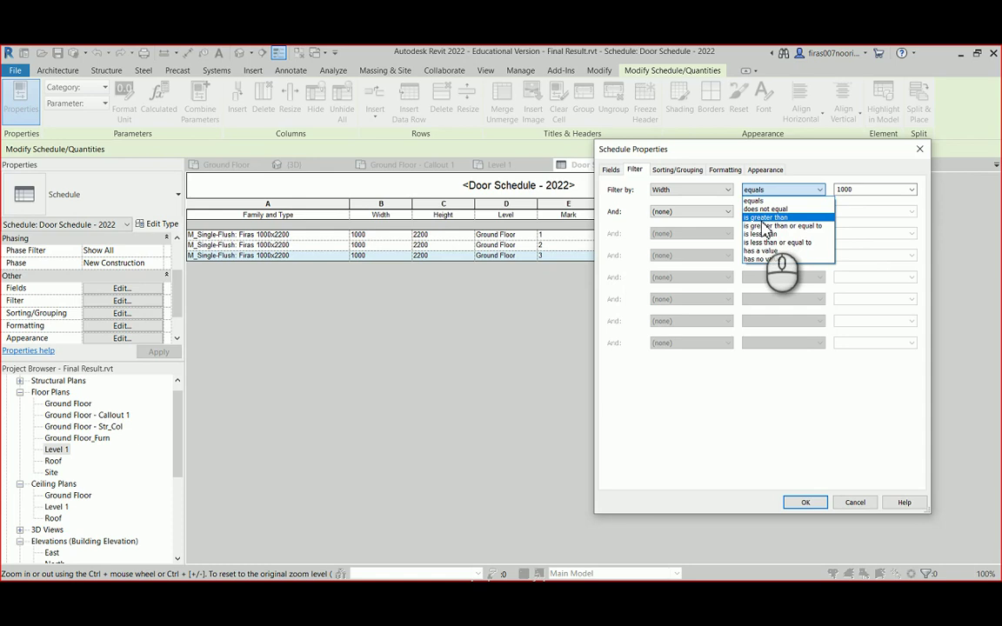
left_click(763, 217)
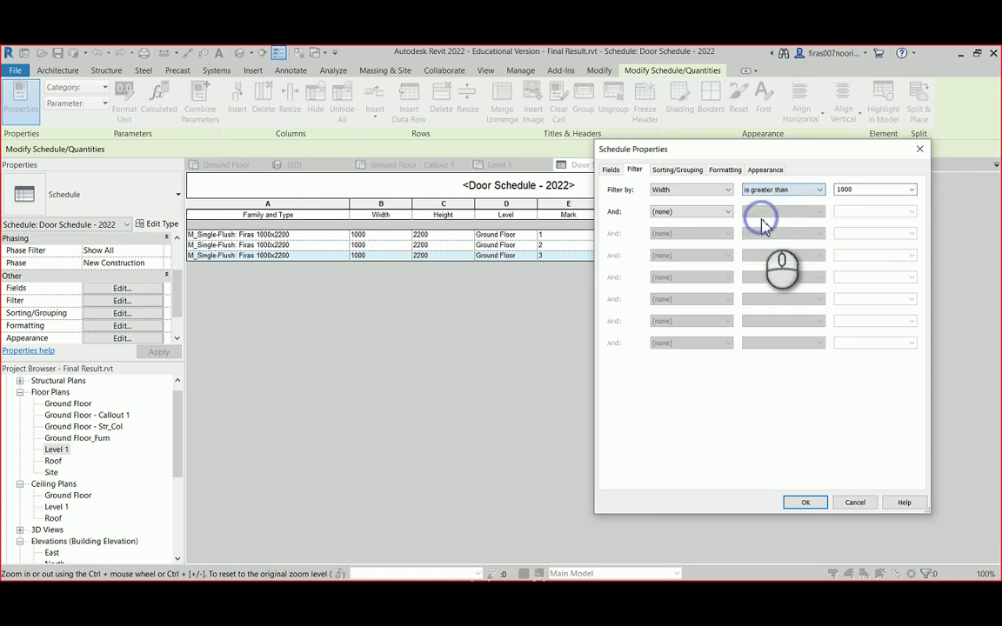
double_click(870, 191)
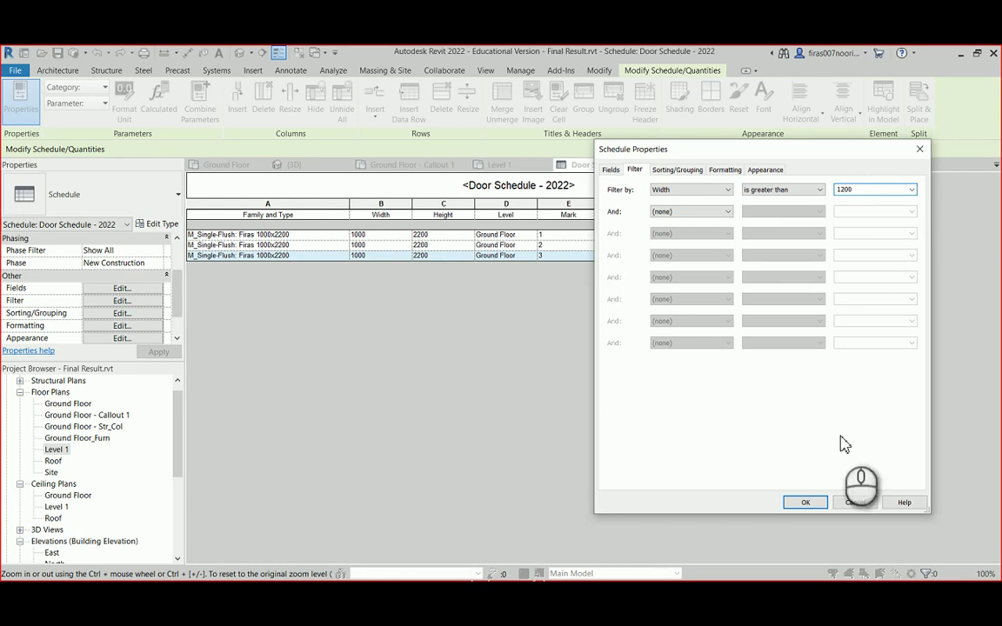
left_click(806, 502)
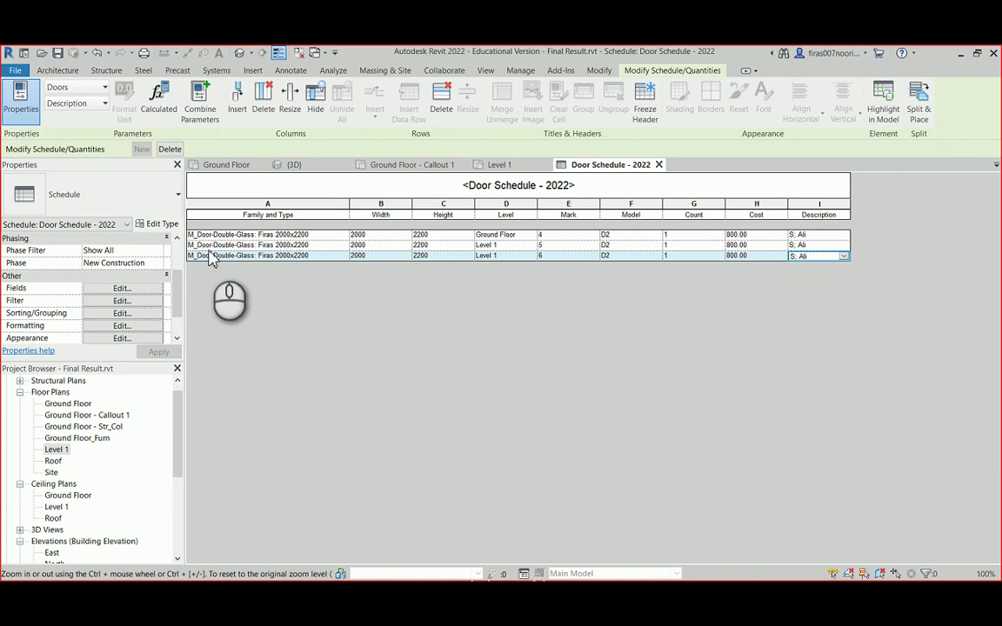
Add a second schedule filter condition so that Level equals Level 1, alongside the Width condition
left_click(121, 300)
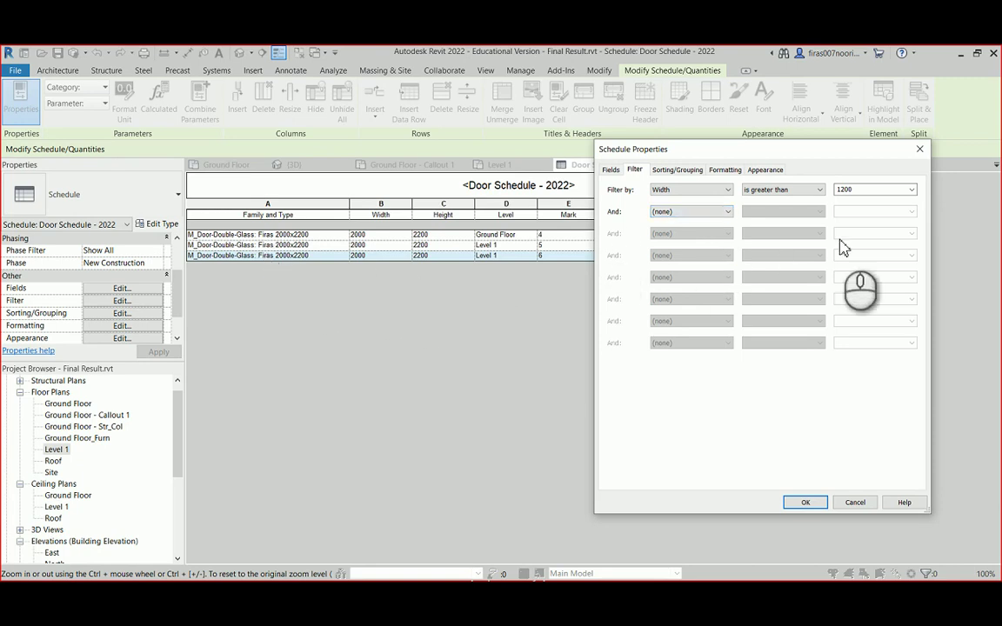
left_click(703, 211)
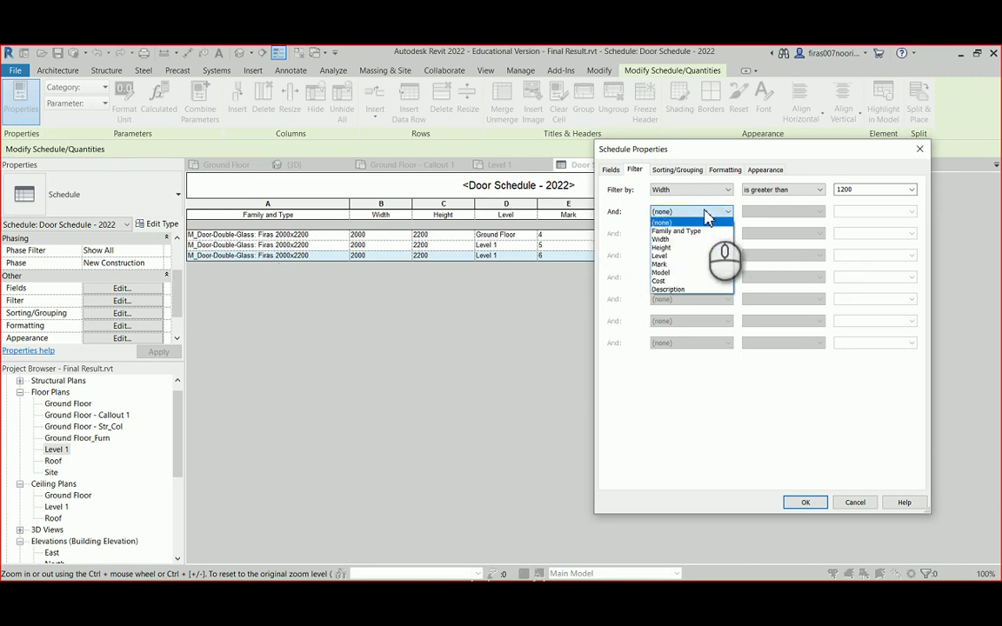
left_click(659, 256)
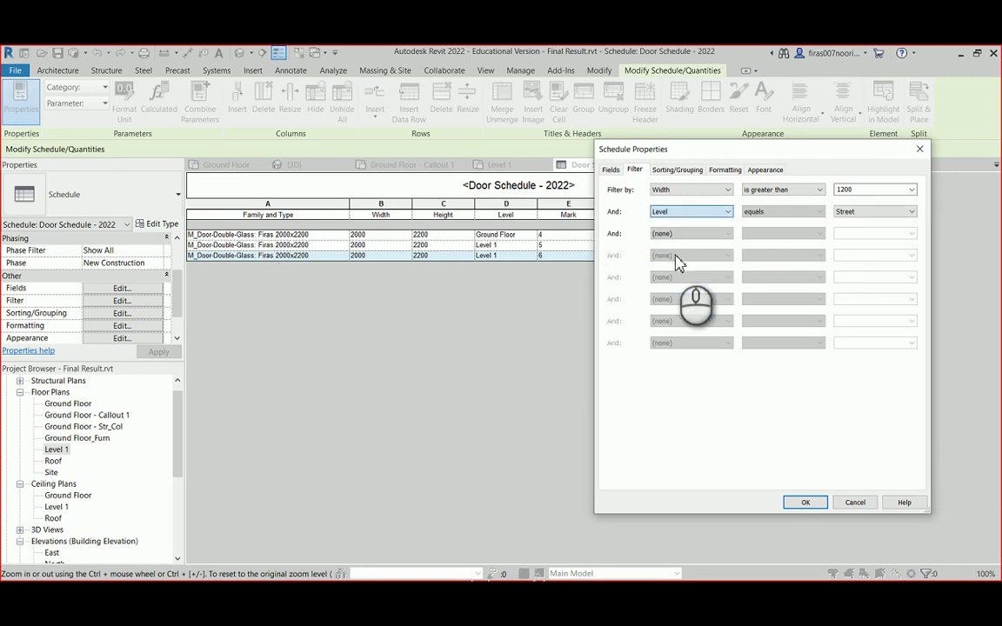
left_click(889, 213)
left_click(887, 215)
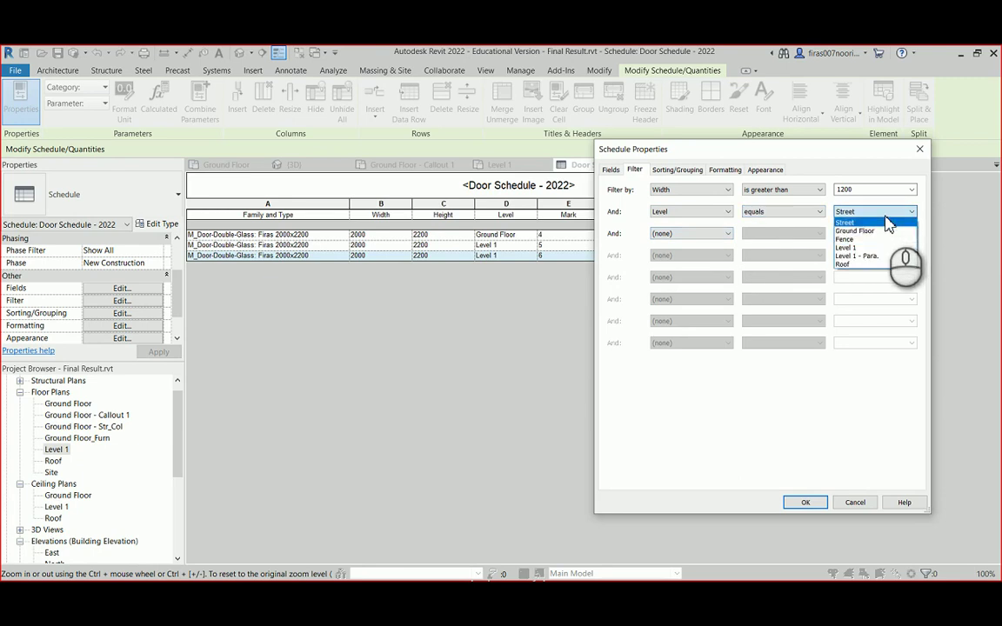
left_click(859, 245)
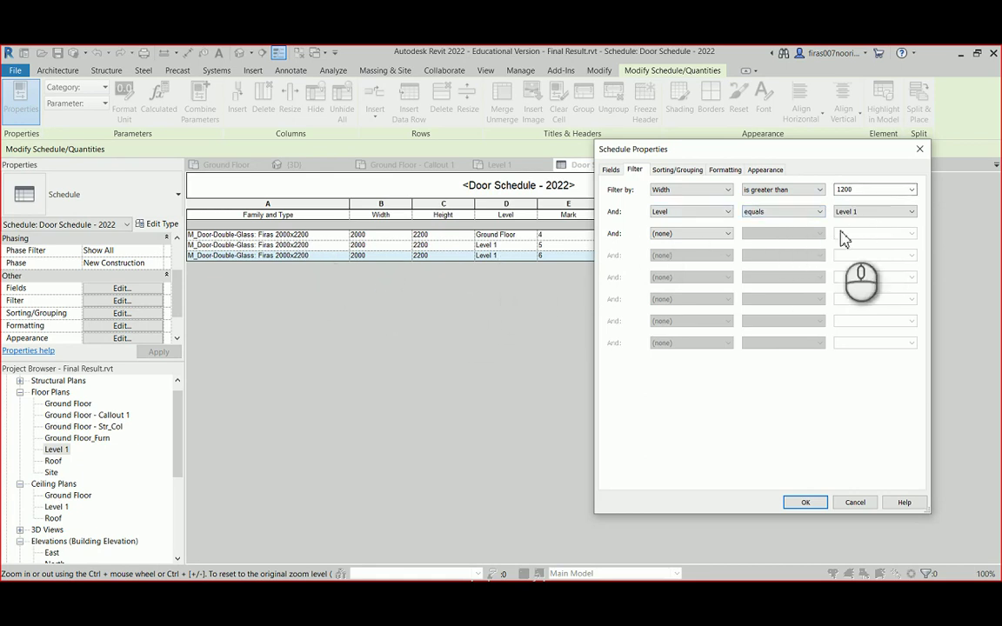
left_click(870, 213)
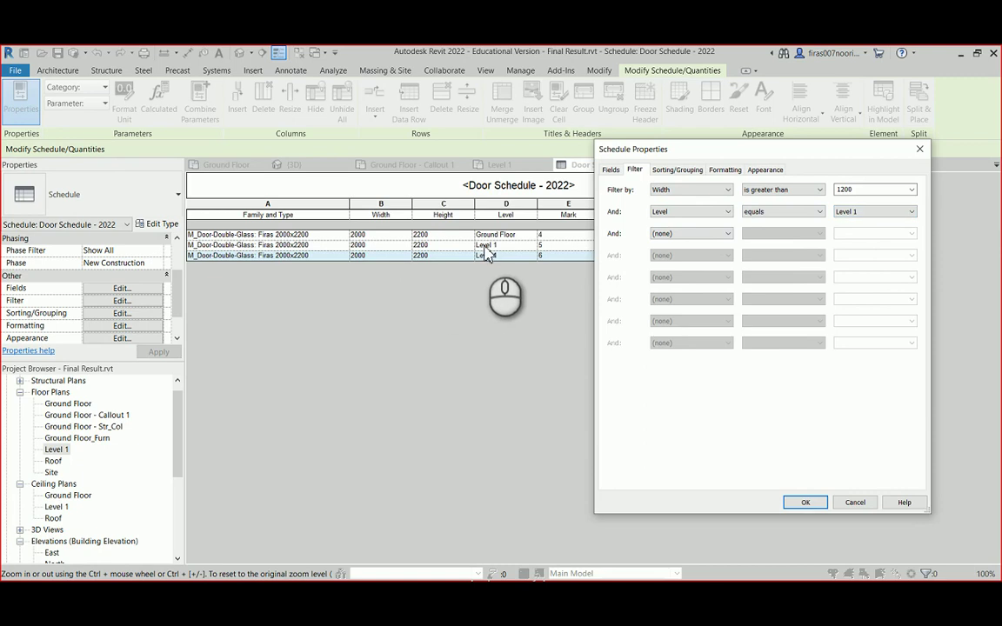
left_click(807, 503)
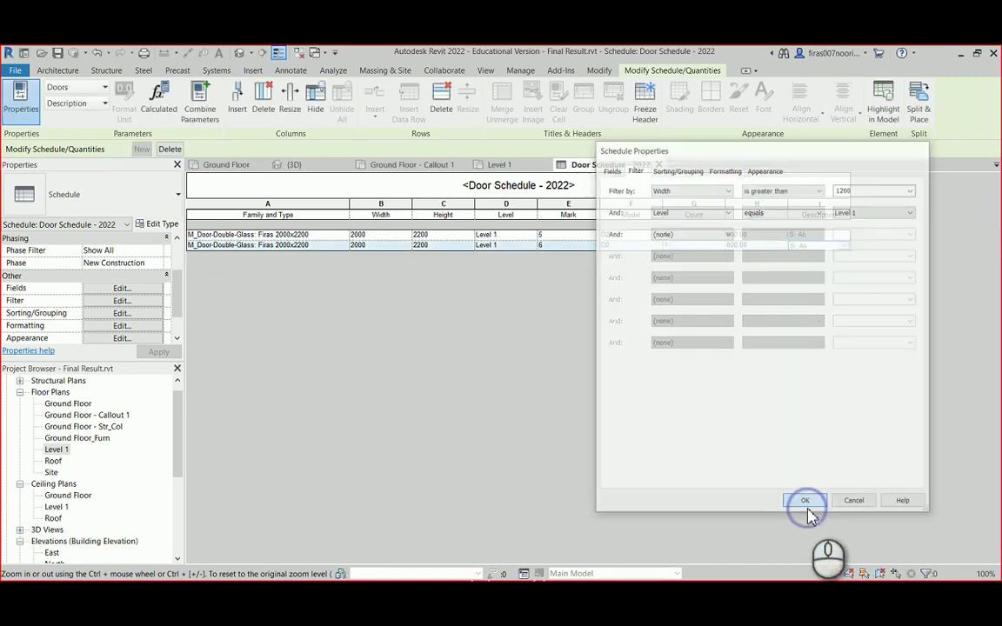
Remove both the Level and Width conditions from the door schedule's filter
left_click(122, 300)
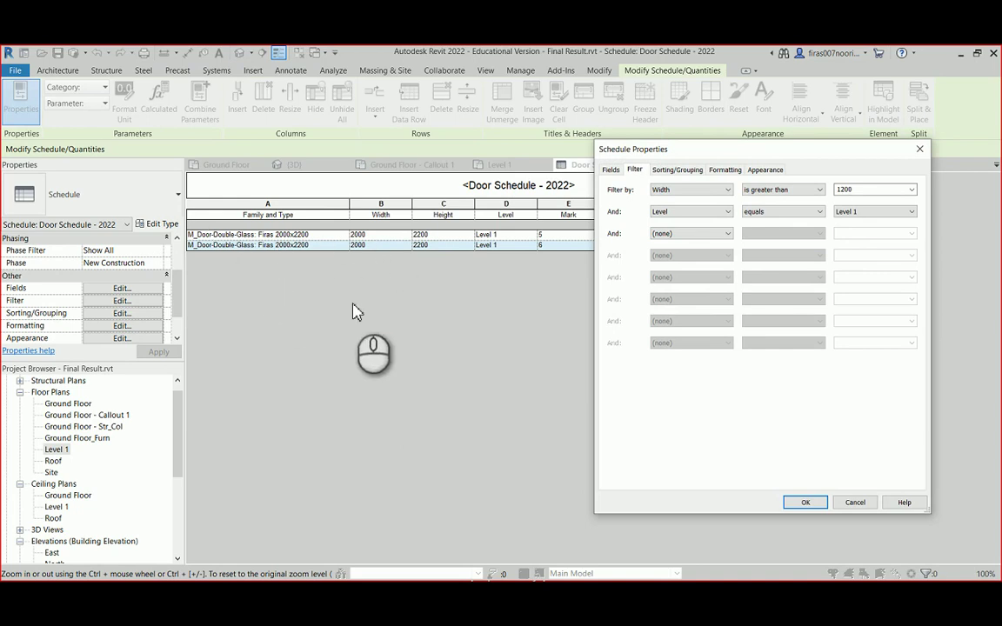
left_click(688, 213)
left_click(668, 222)
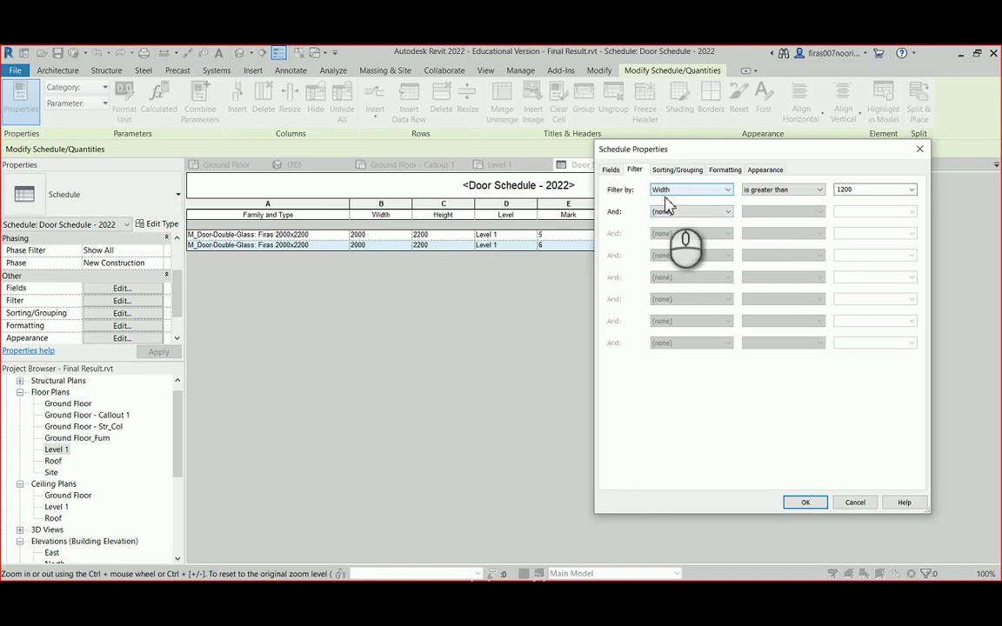
left_click(680, 198)
left_click(664, 194)
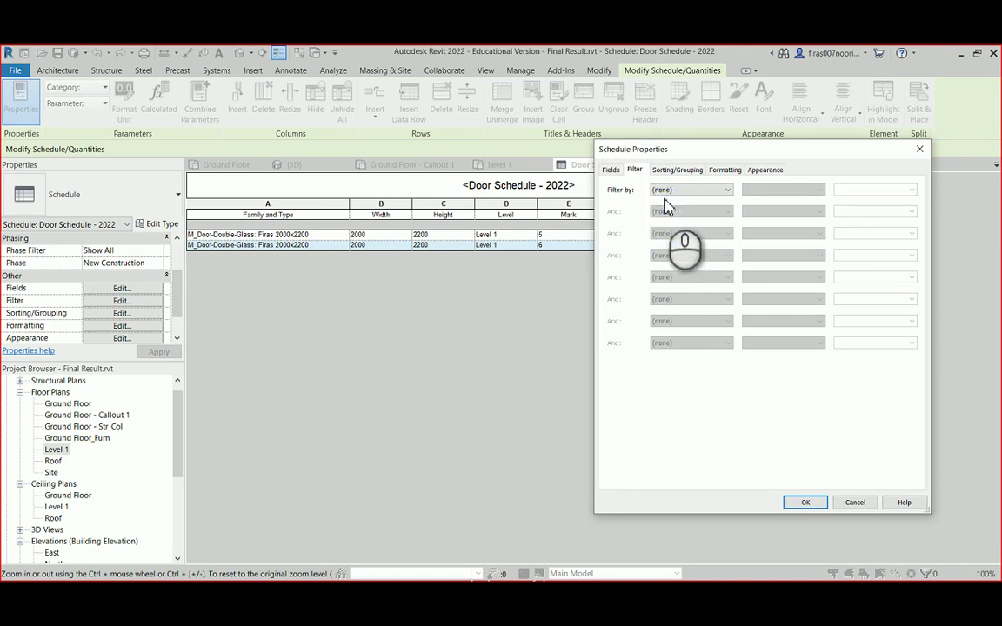
left_click_drag(706, 150, 693, 195)
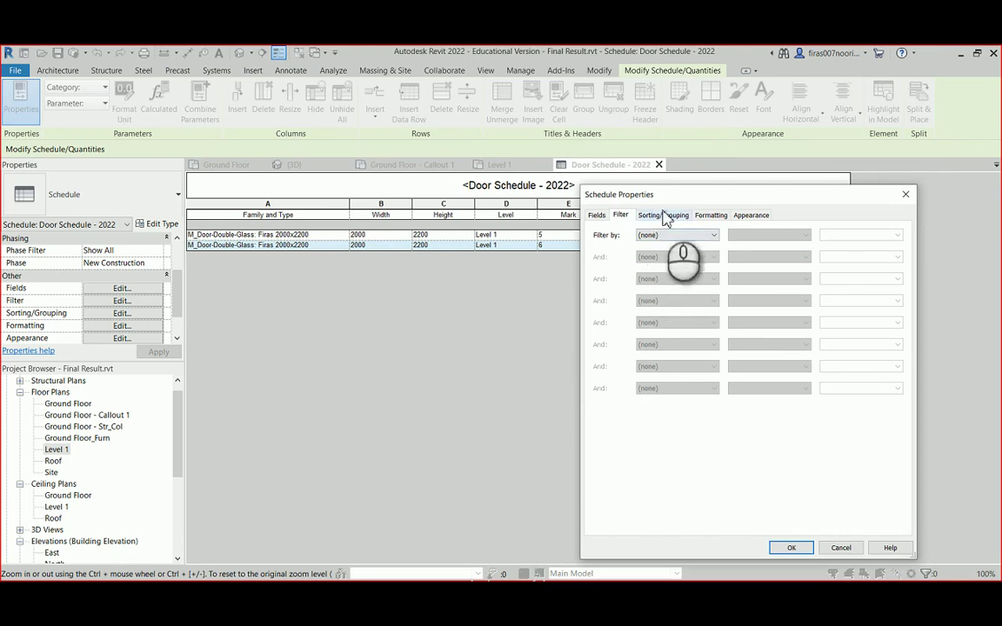
left_click(791, 547)
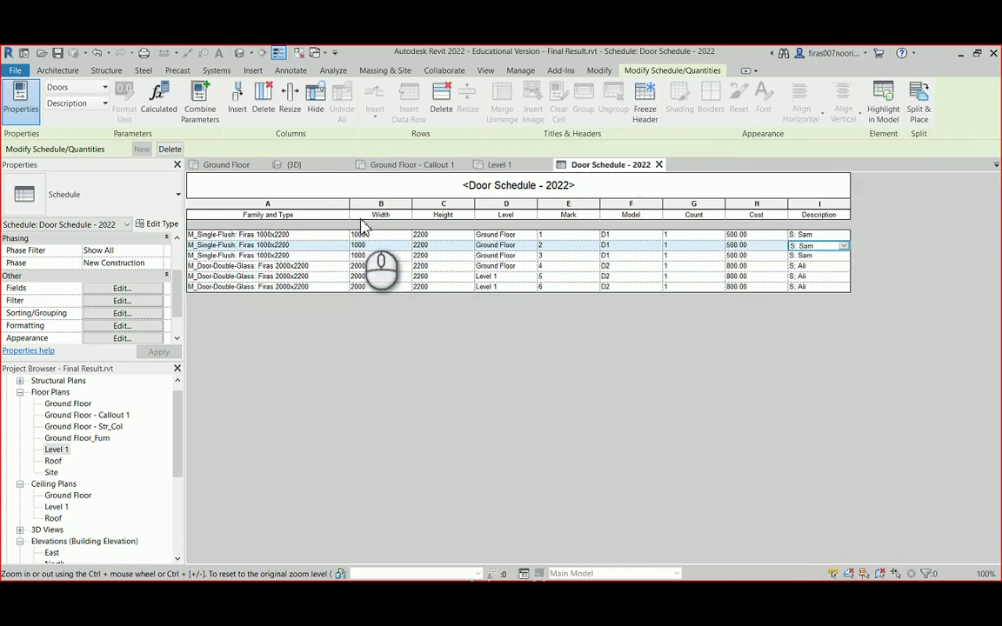
Sort the door schedule by Family and Type and add a header above each group
left_click(118, 313)
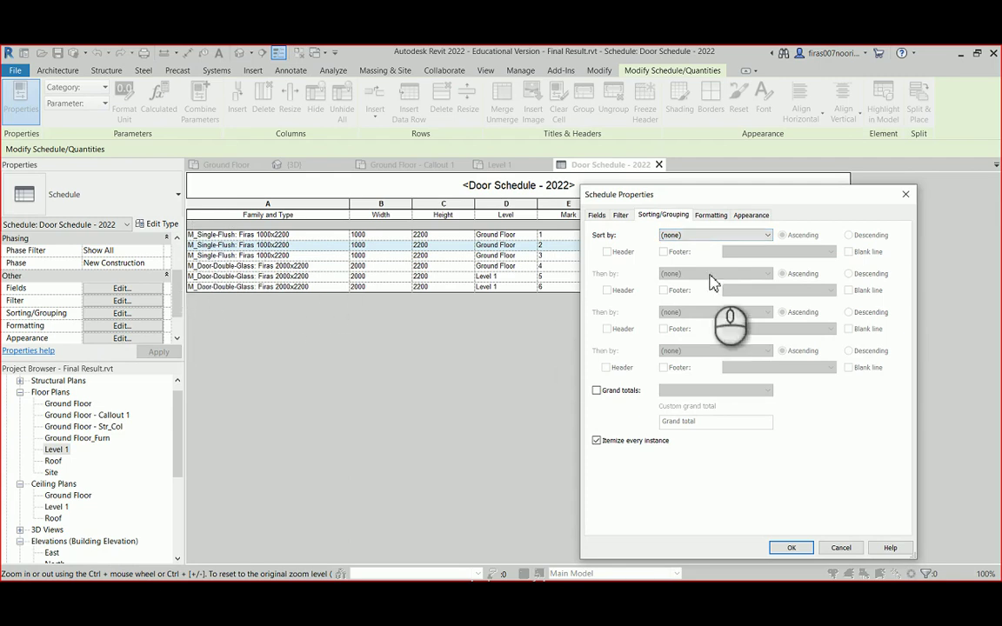
left_click(713, 236)
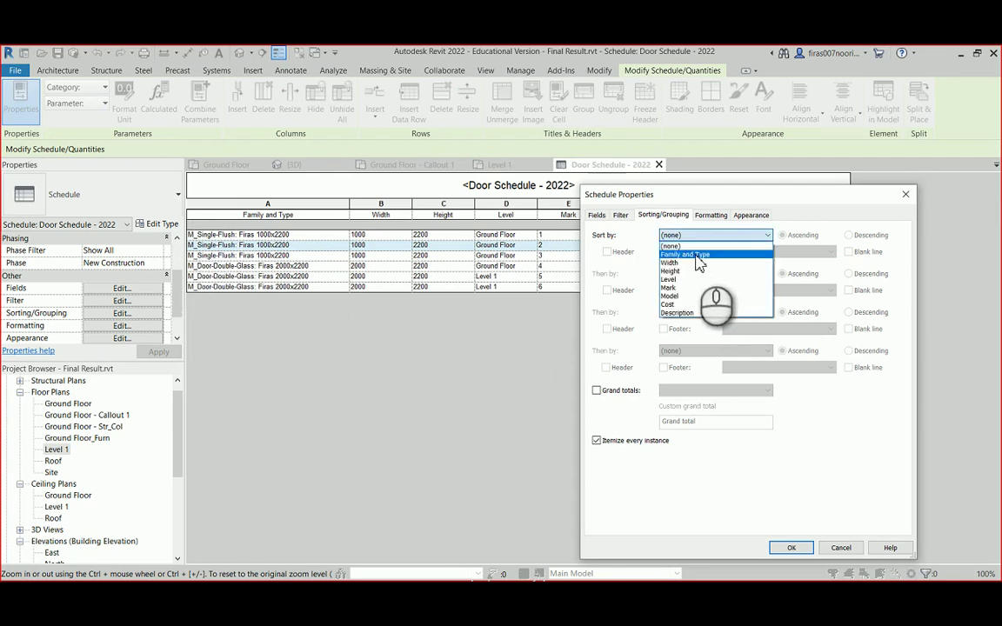
left_click(695, 256)
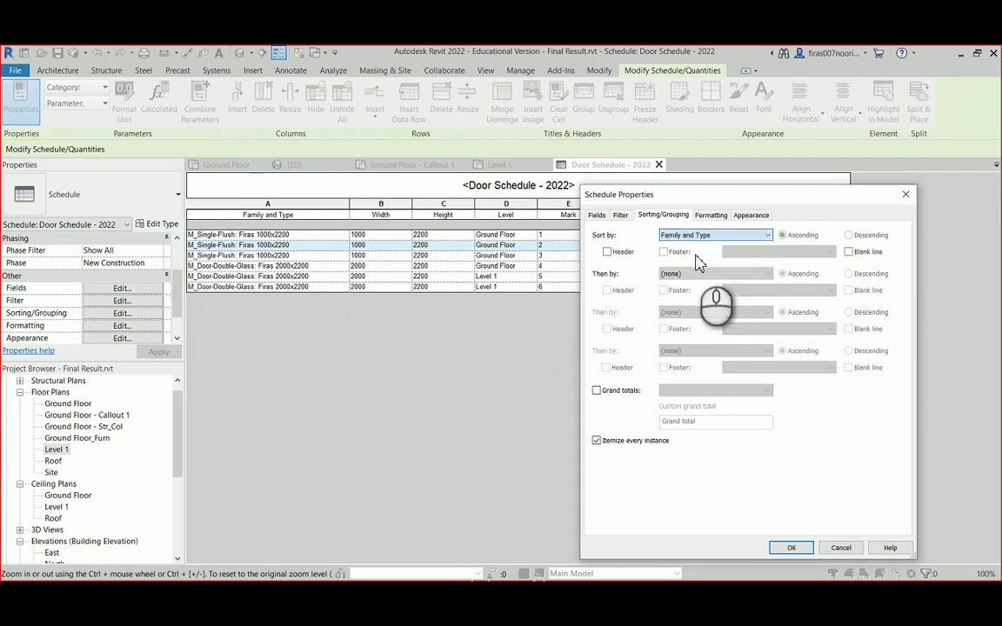
left_click(780, 550)
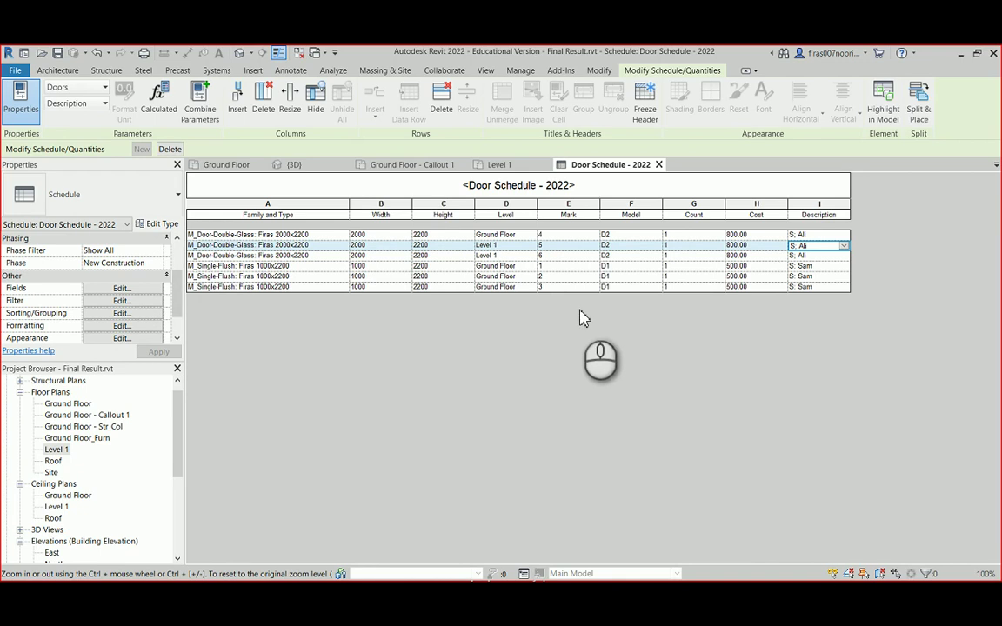
left_click(122, 326)
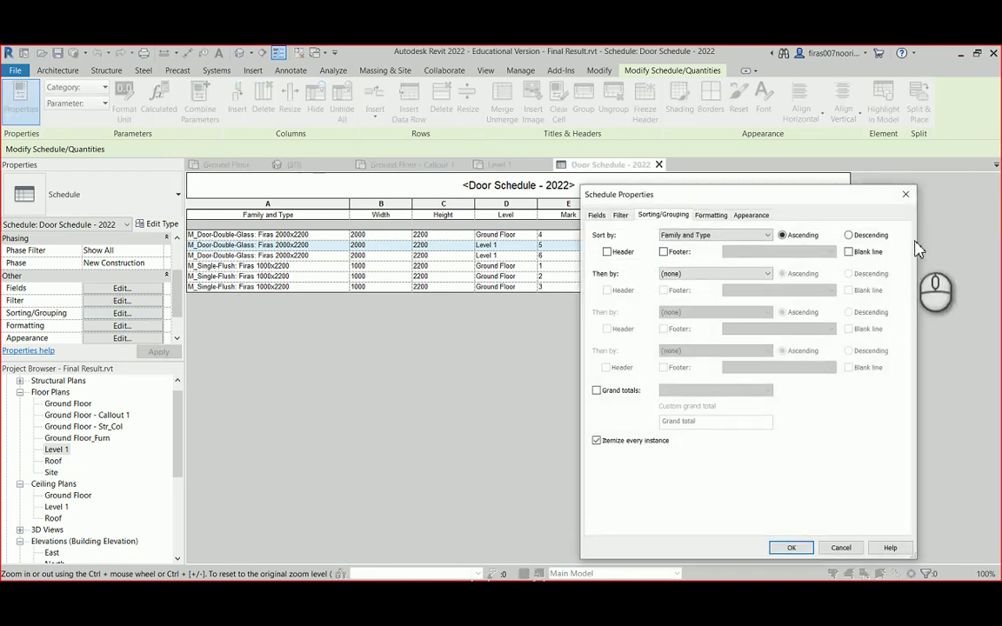
left_click(608, 252)
left_click(789, 547)
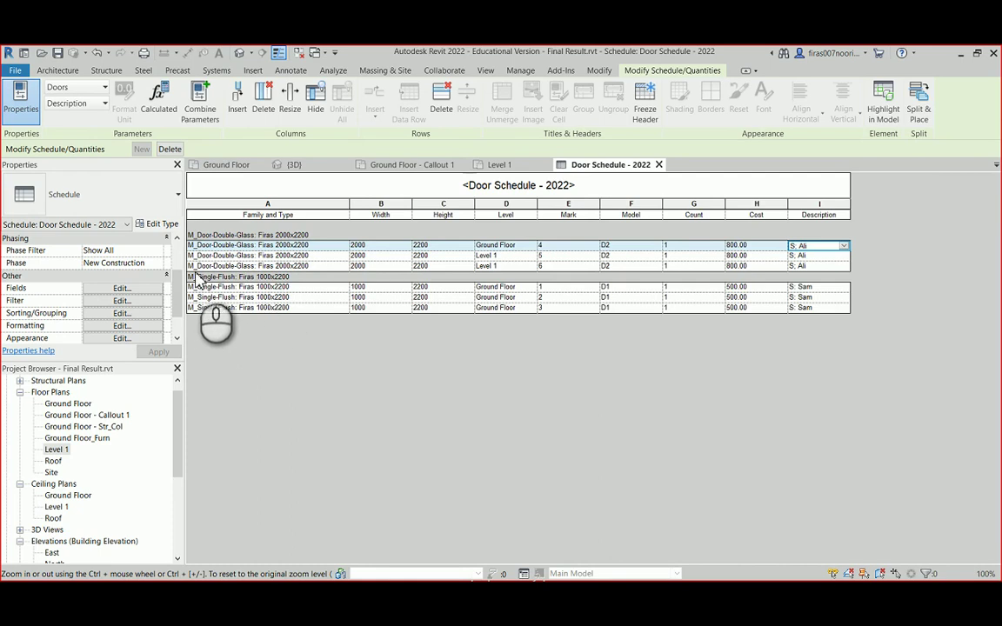
Add a footer with title, count, and totals to each Family and Type group, plus a blank line between groups
left_click(114, 314)
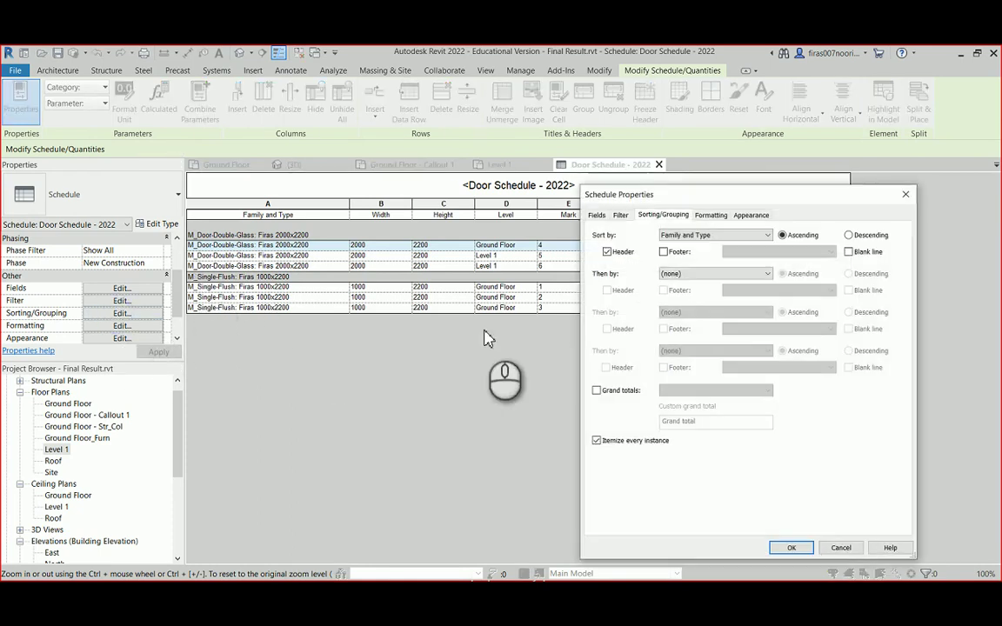
left_click(665, 251)
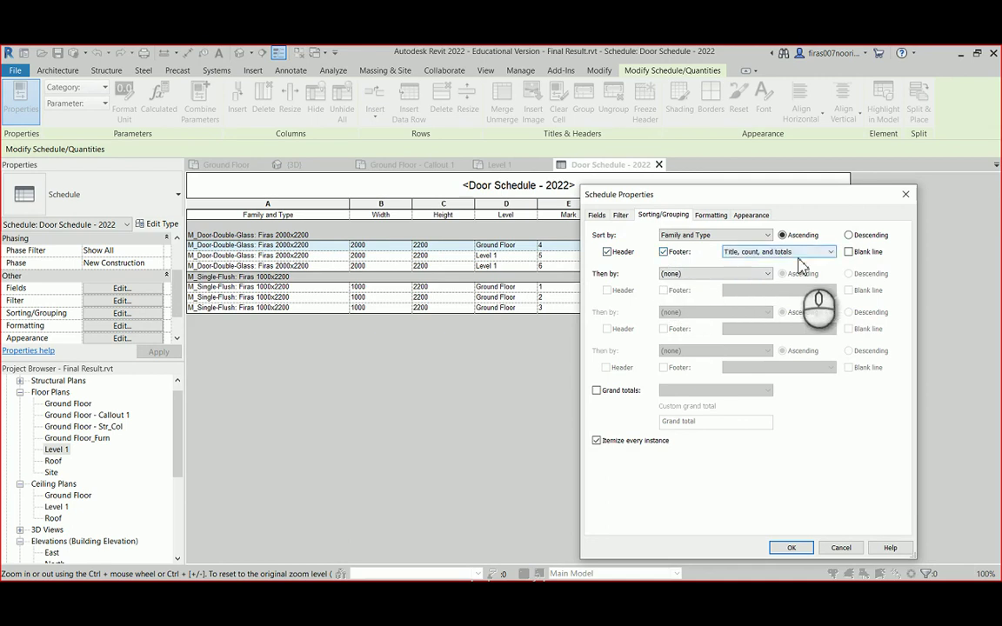
left_click(832, 253)
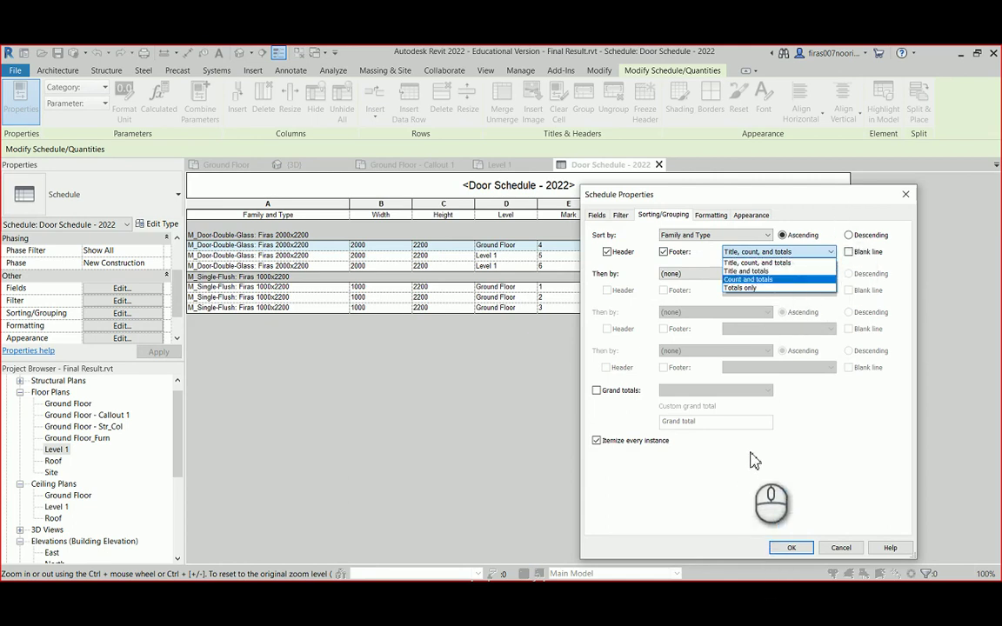
left_click(788, 264)
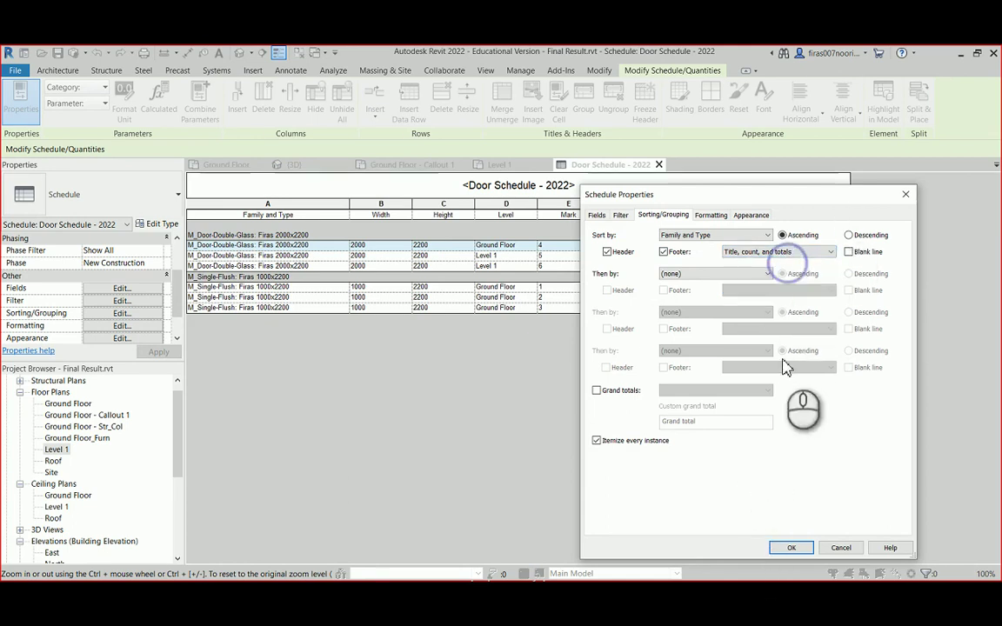
left_click(785, 549)
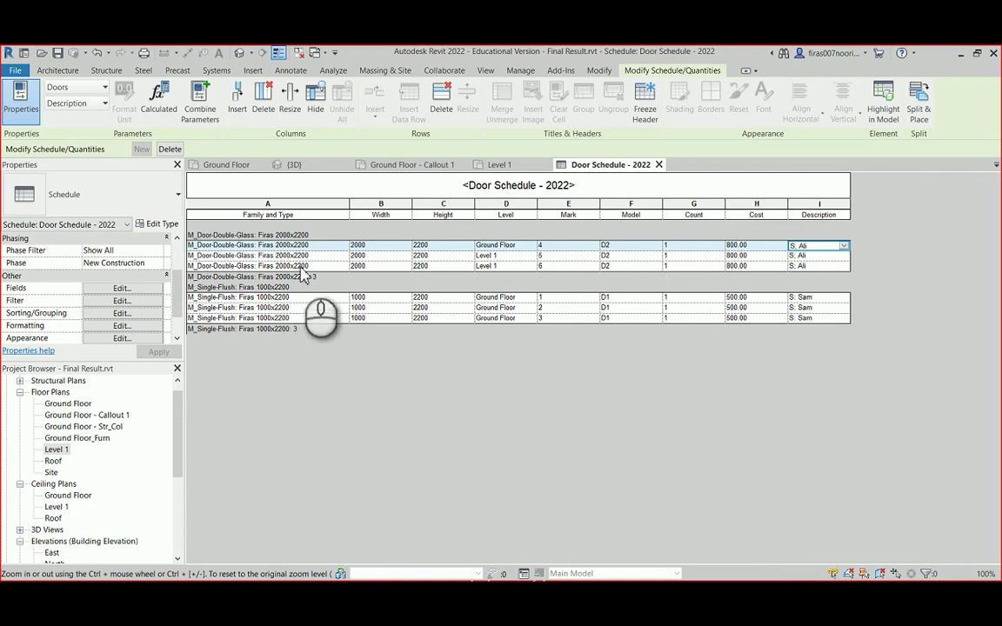
left_click(122, 313)
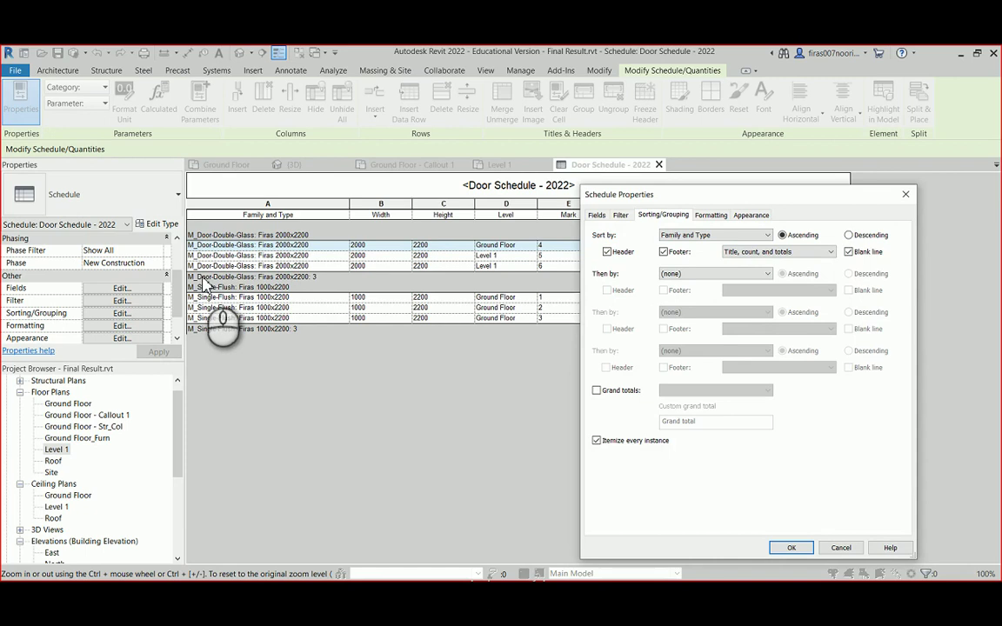
left_click(791, 547)
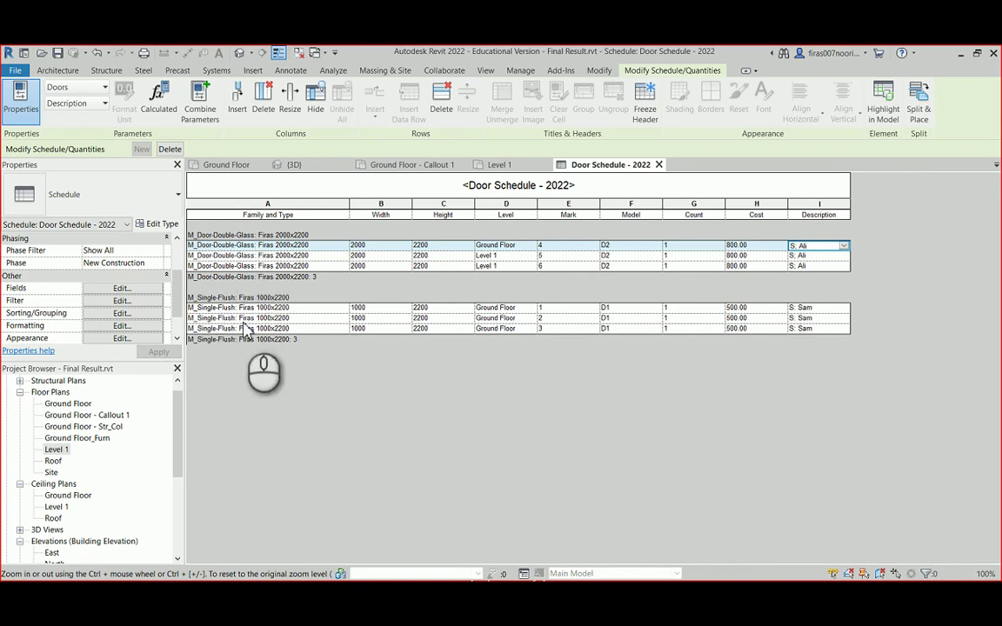
Set the Count field's formatting to calculate totals in the door schedule
left_click(131, 314)
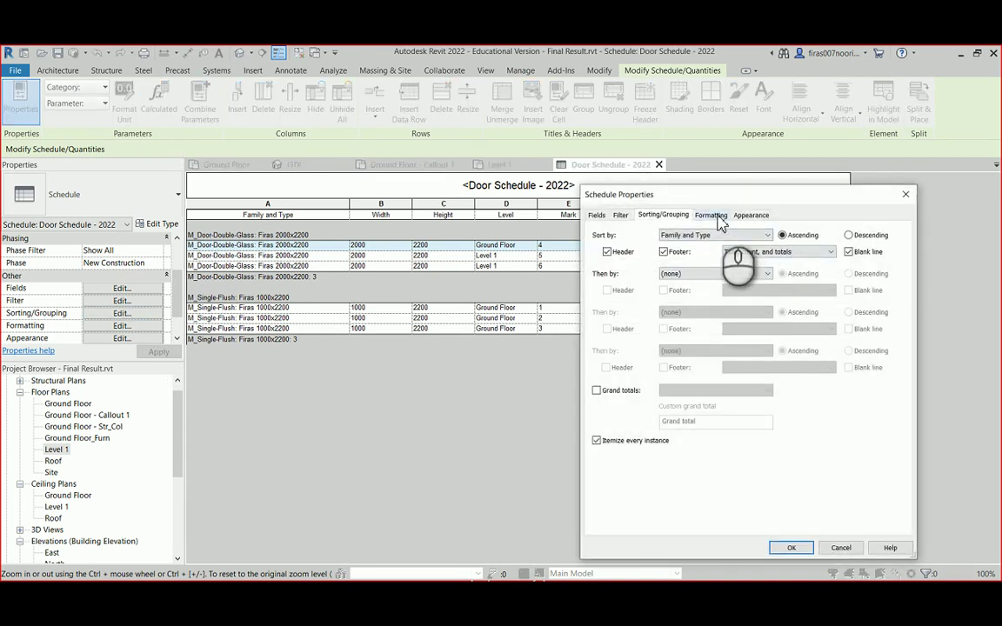
left_click_drag(732, 203, 193, 121)
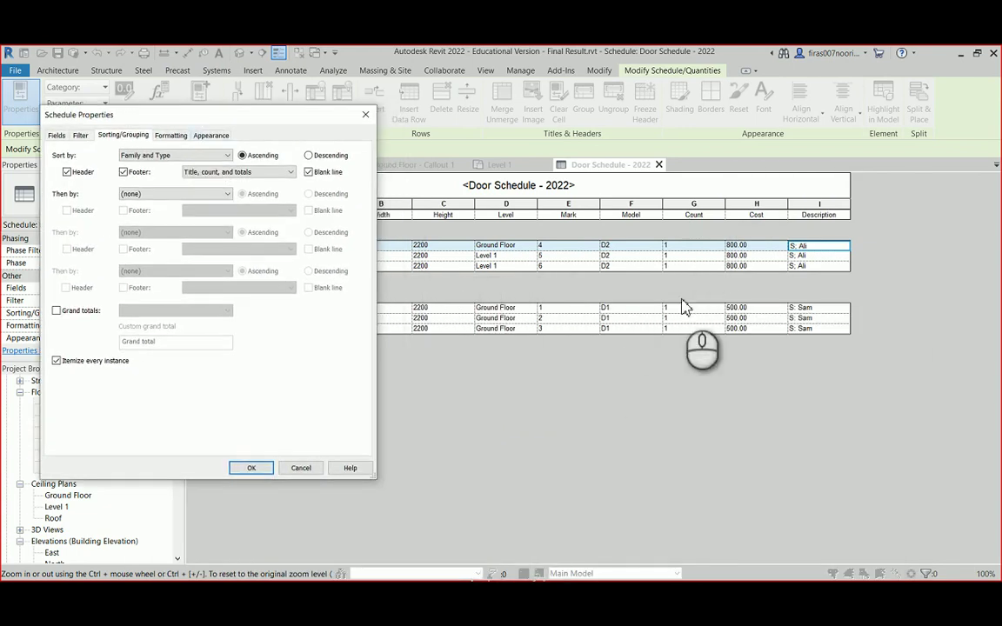
left_click(167, 134)
left_click(63, 213)
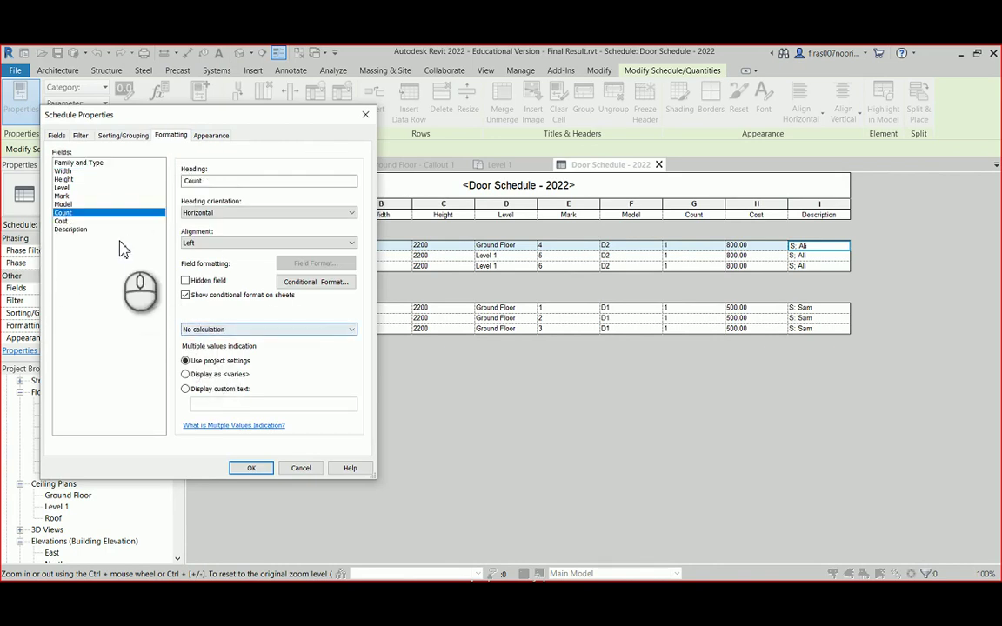
left_click(216, 329)
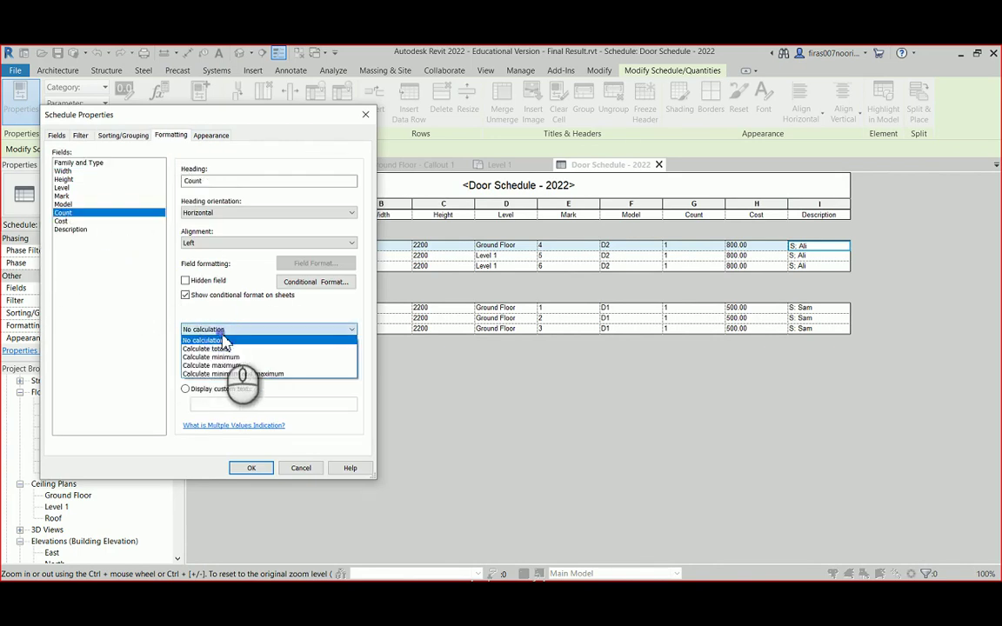
left_click(209, 348)
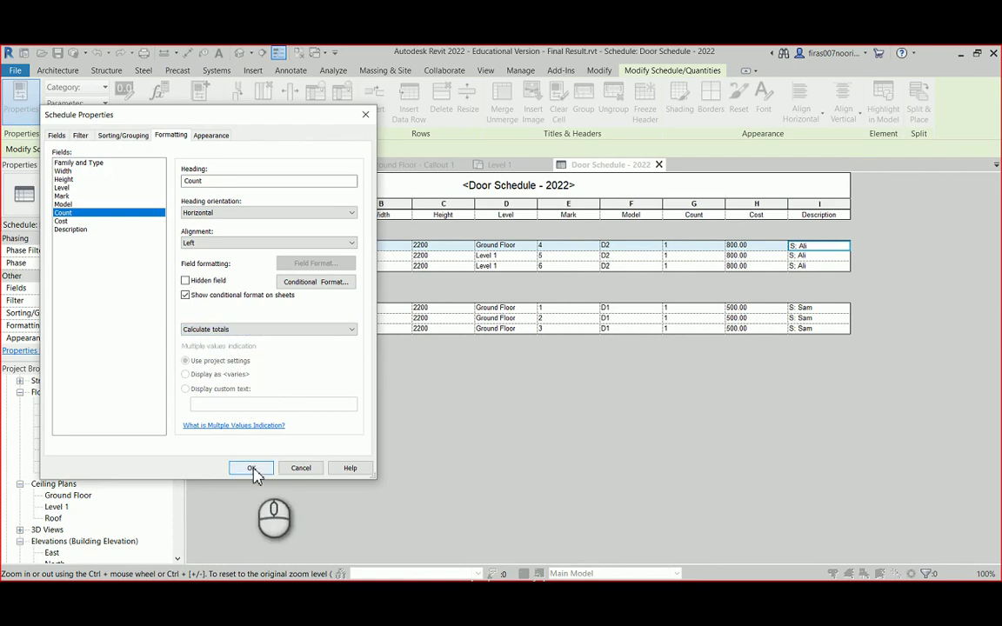
left_click(251, 469)
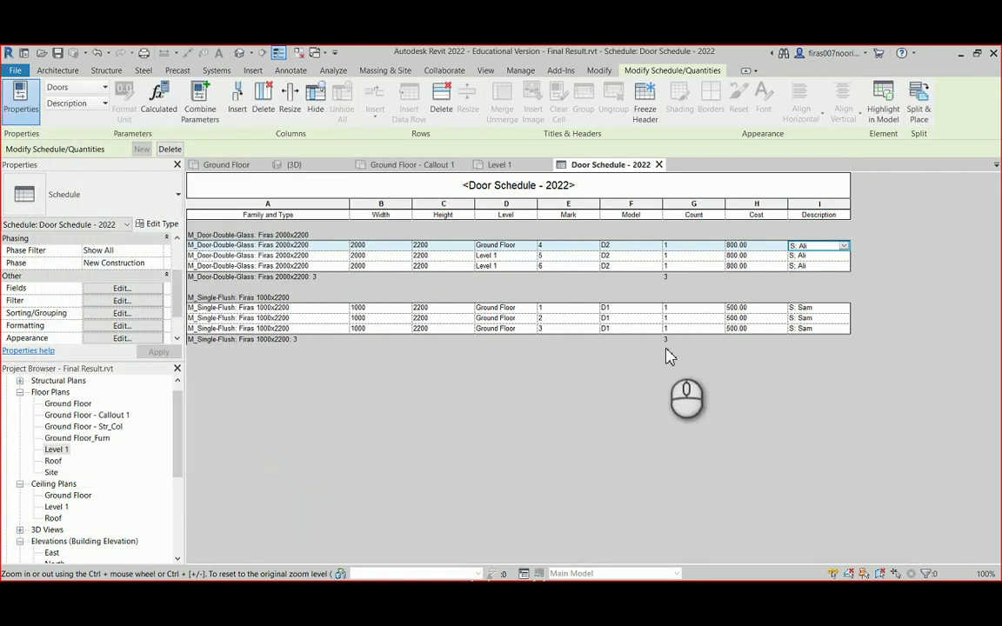
Set the Cost field's formatting to calculate totals for each door group
left_click(117, 325)
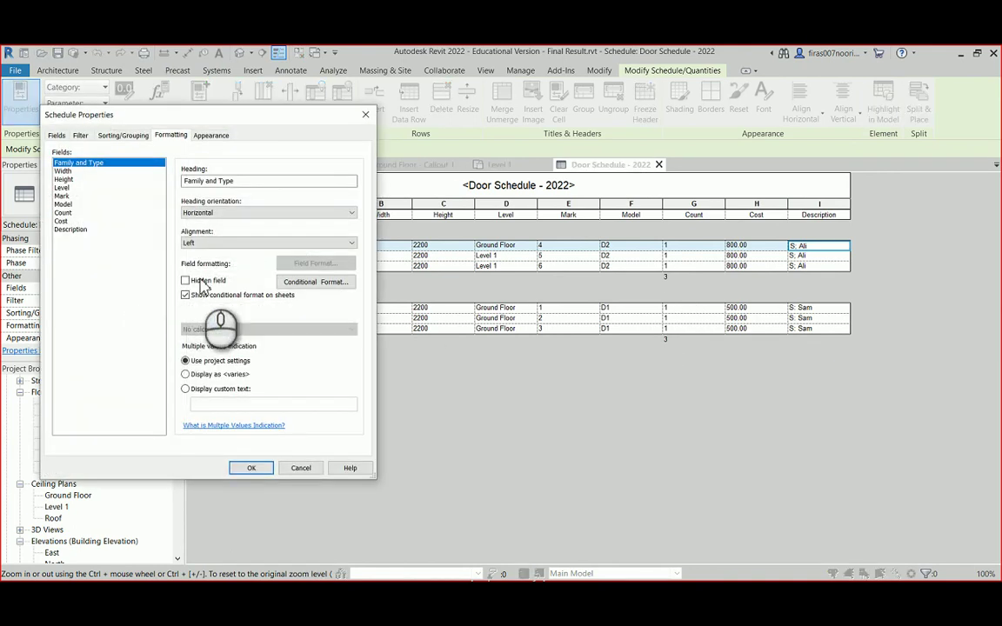
left_click(65, 222)
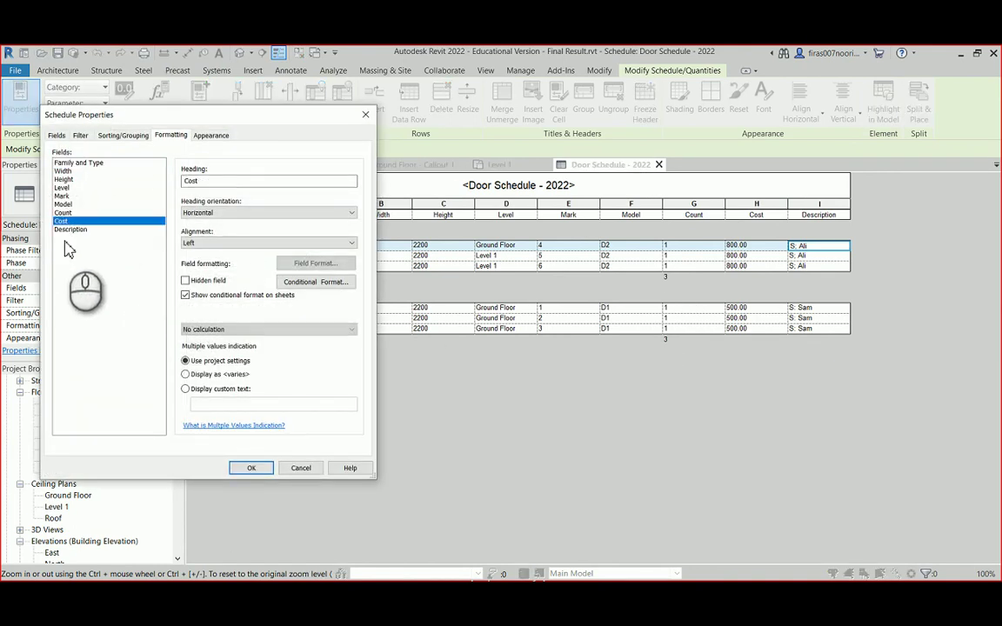
left_click(224, 330)
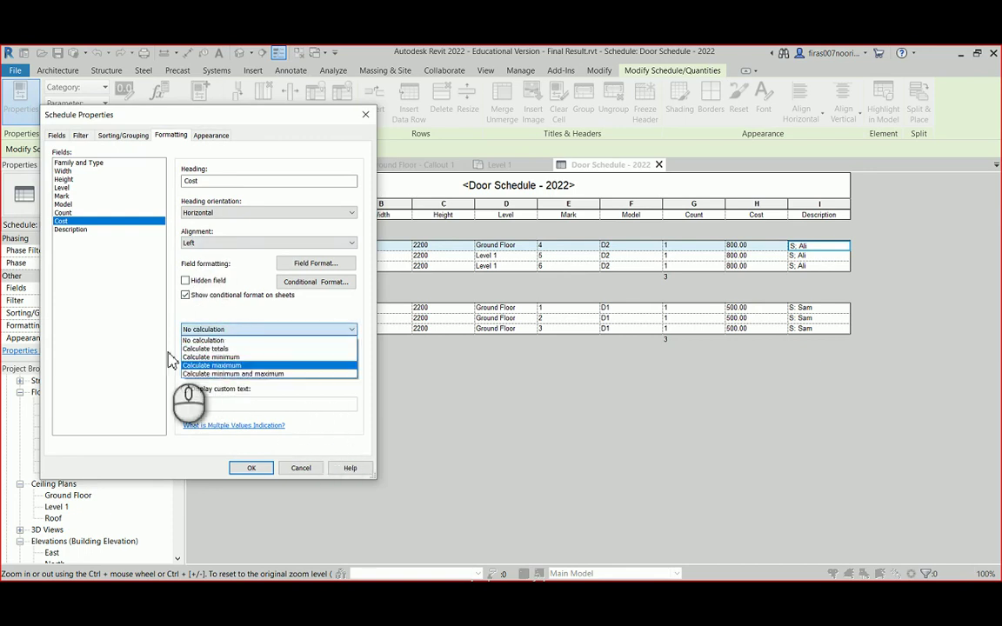
left_click(207, 349)
left_click(251, 468)
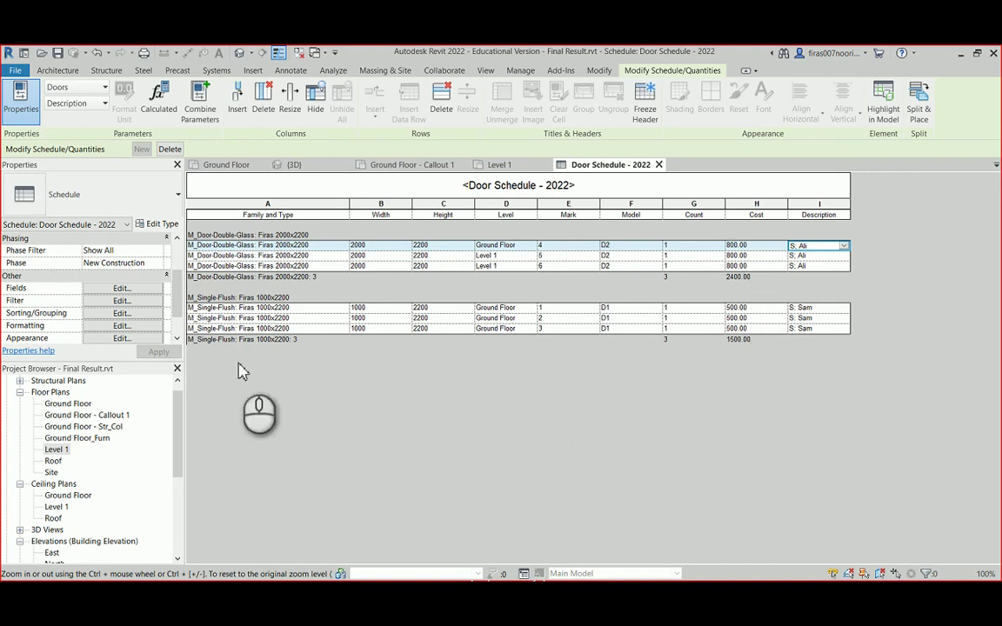
Change the door schedule's sorting to Level, keeping the header, footer and blank line for each group
left_click(111, 304)
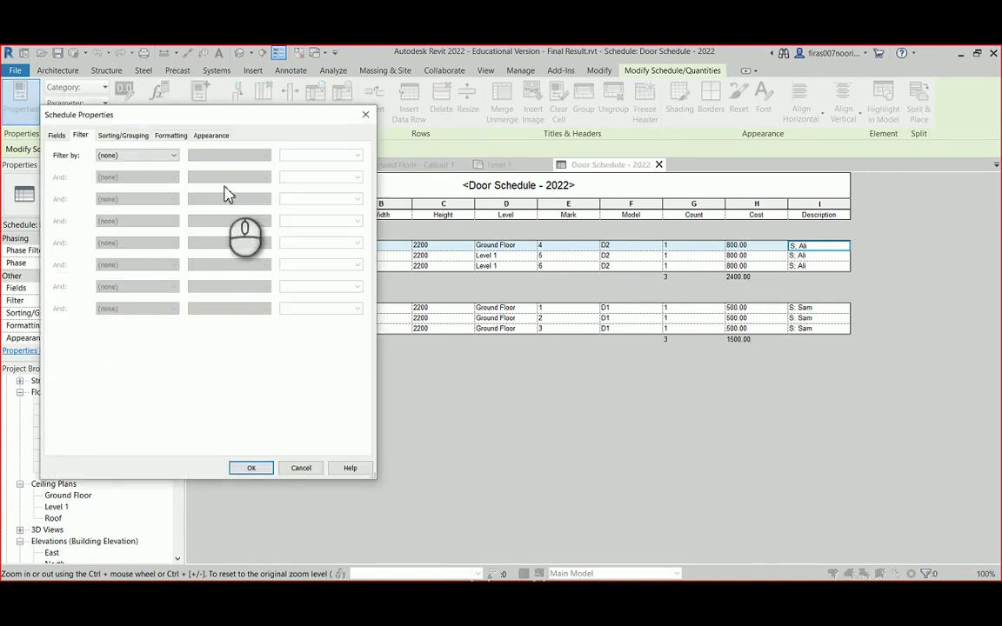
left_click_drag(187, 117, 747, 160)
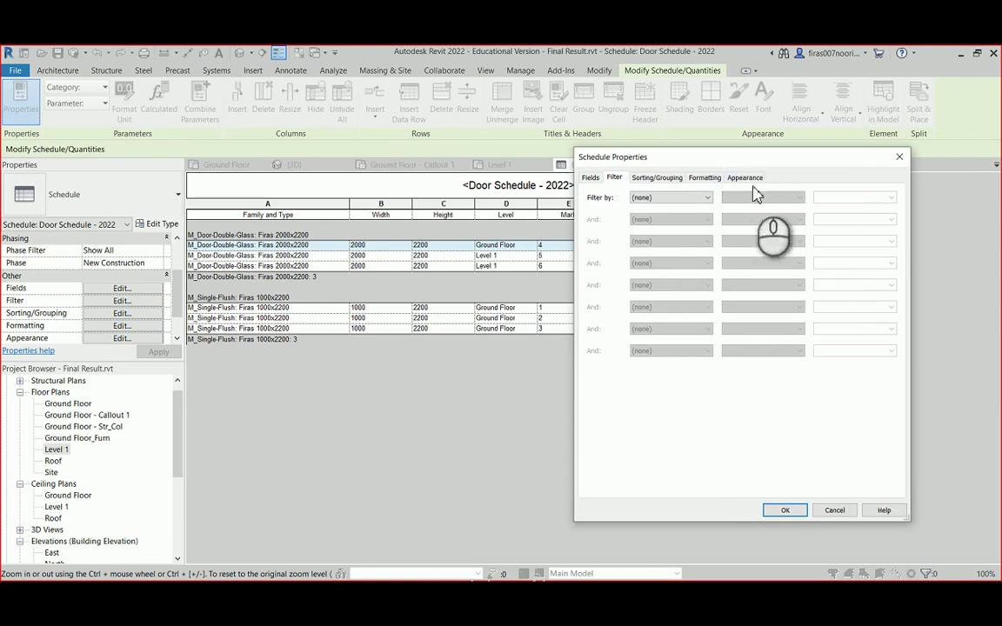
left_click(657, 178)
left_click(706, 199)
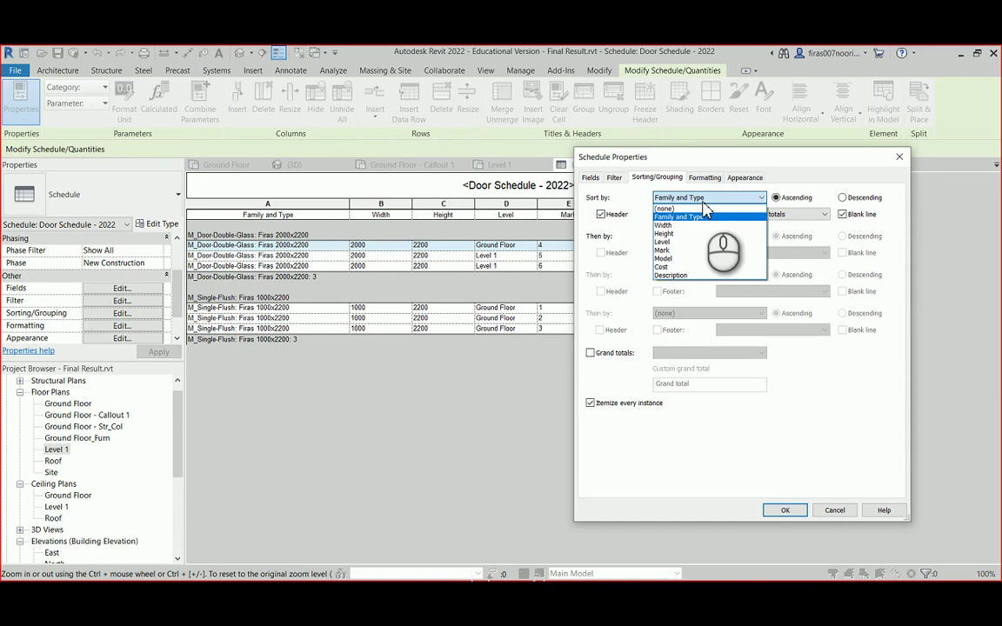
left_click(667, 242)
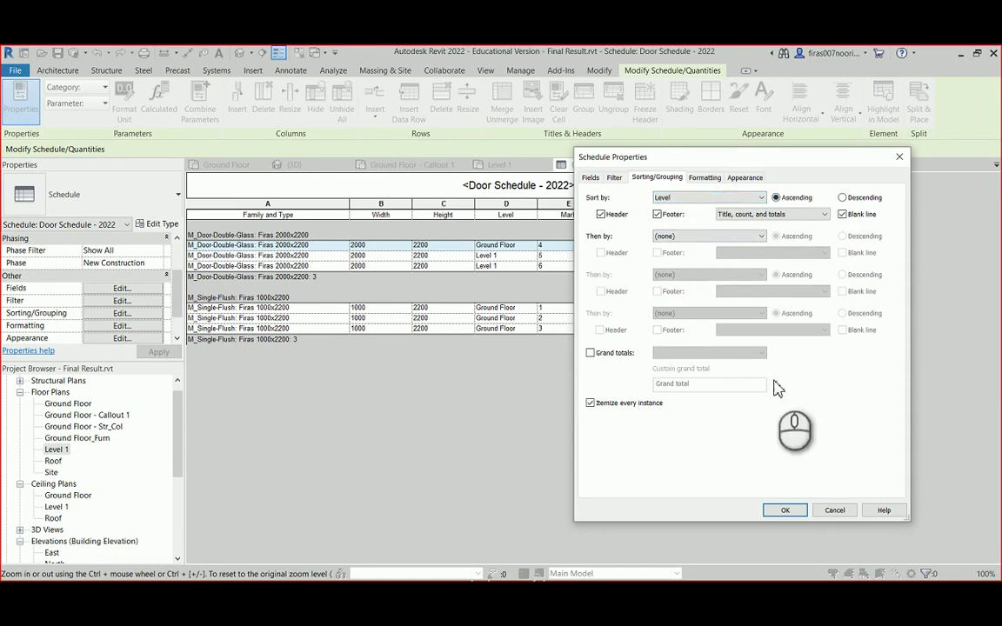
left_click(783, 509)
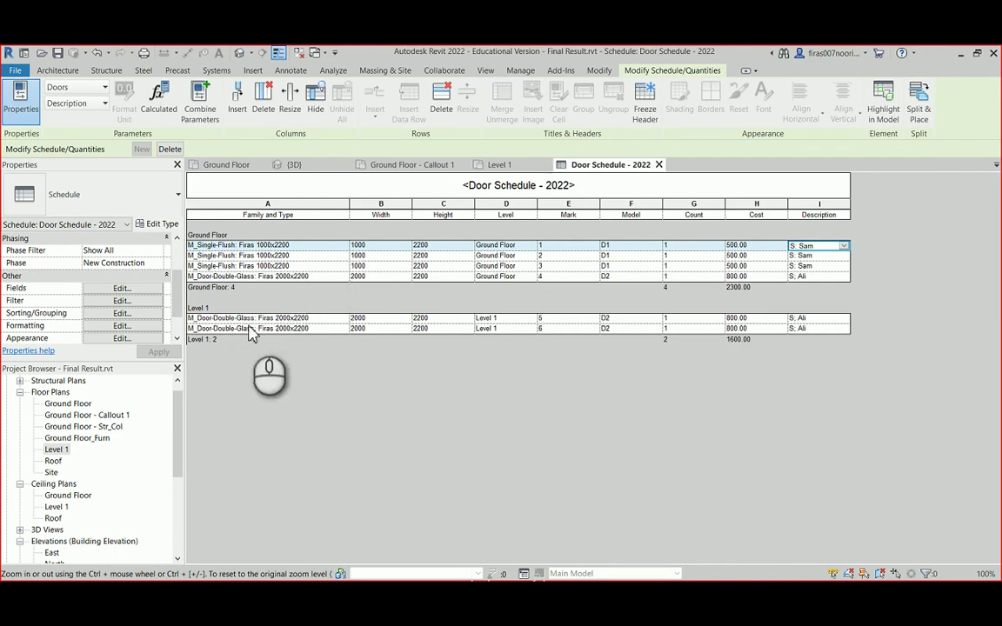
Close the 3D, Ground Floor - Callout 1 and Level 1 views, and tile the door schedule beside the Ground Floor plan
left_click(433, 164)
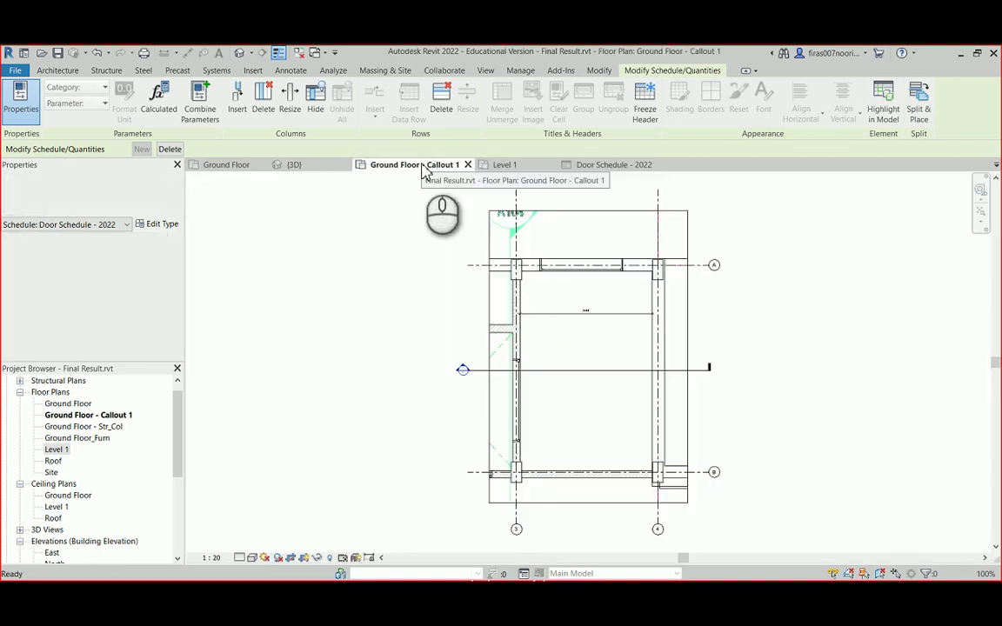
left_click(320, 168)
left_click(345, 164)
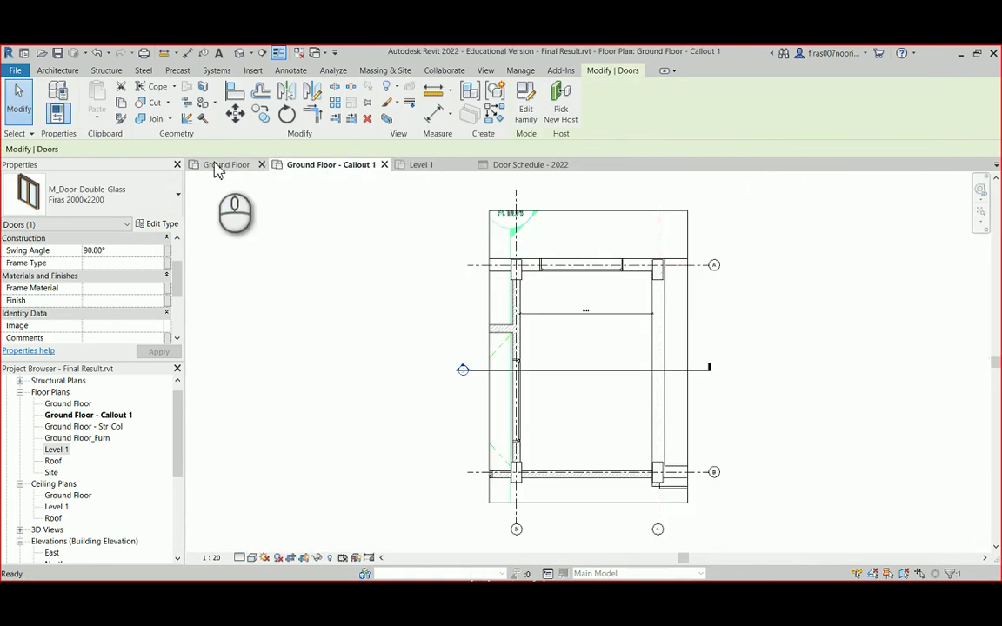
left_click(384, 165)
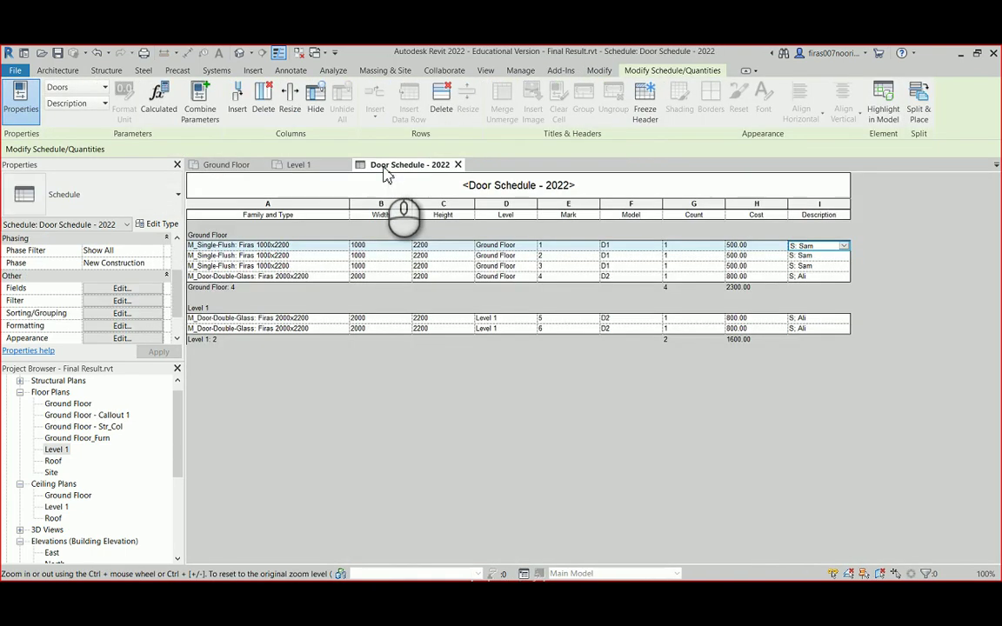
left_click(287, 164)
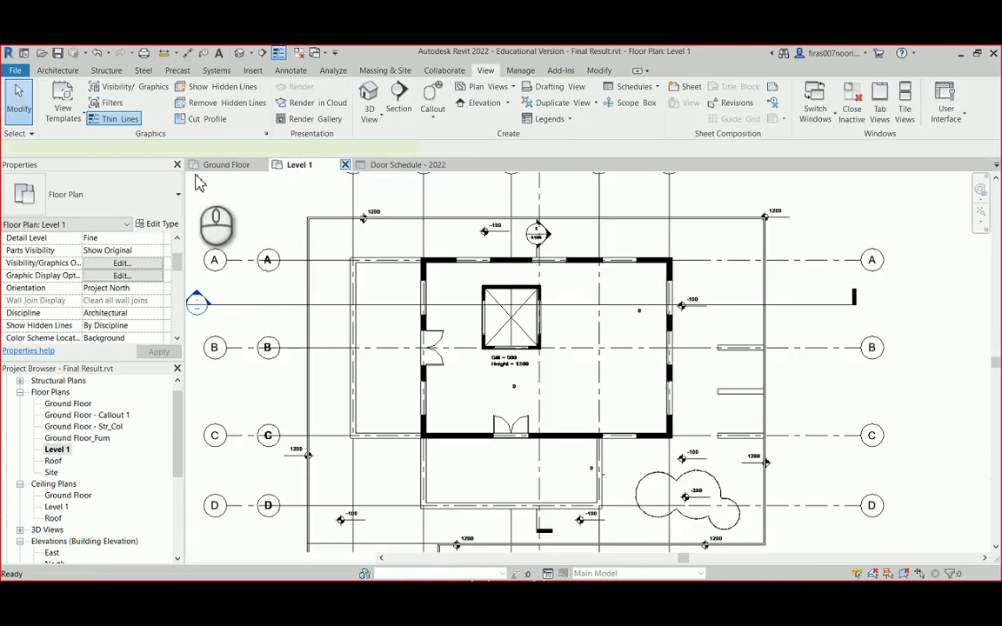
key("ctrl+F4")
left_click(485, 70)
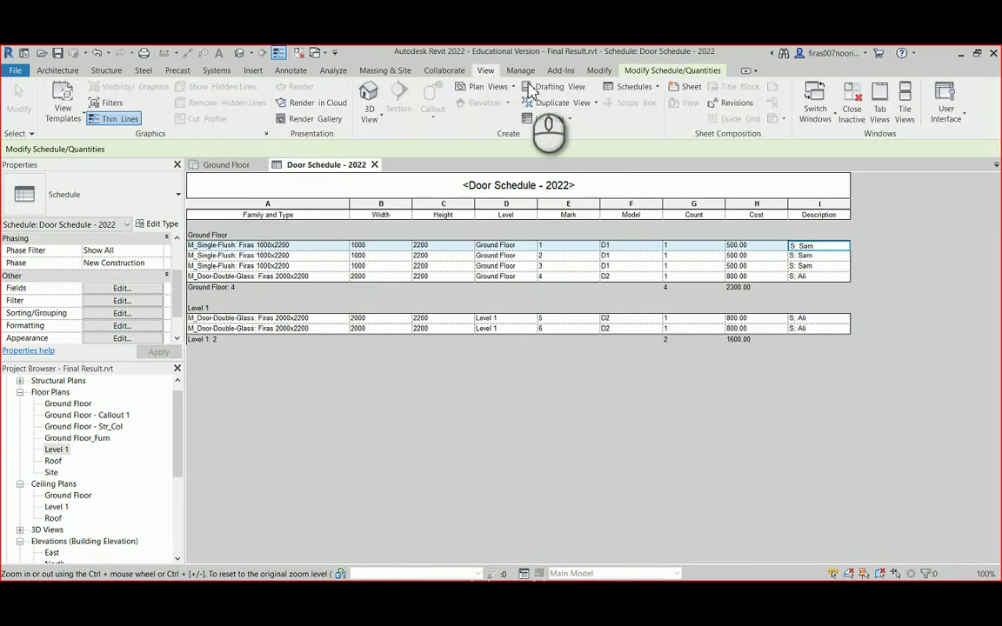
left_click(905, 102)
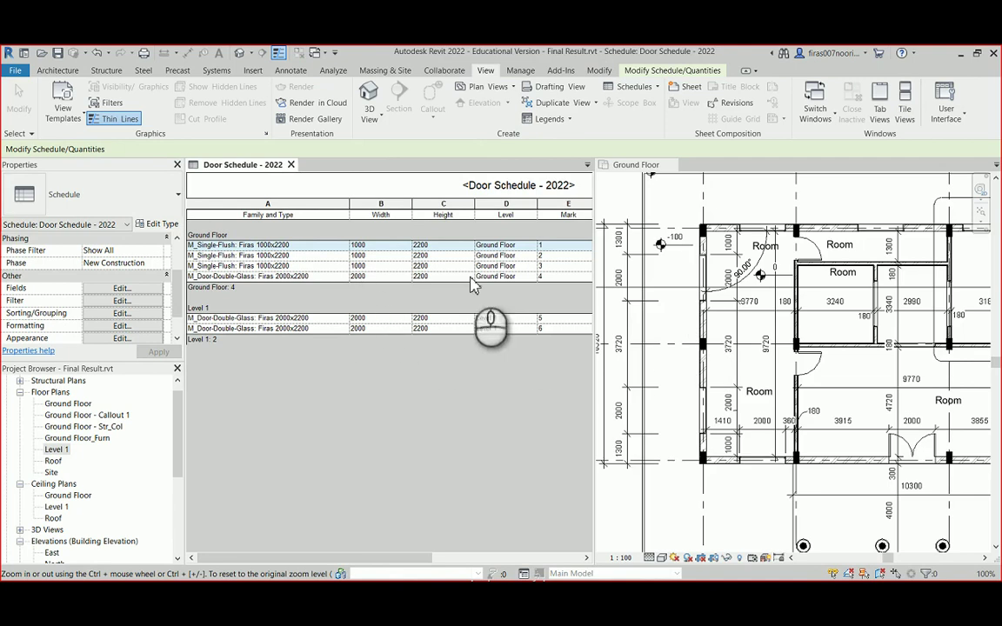
Examine which Ground Floor doors match the schedule rows by selecting doors in the plan and rows in the schedule
scroll(756, 332, "down", 1)
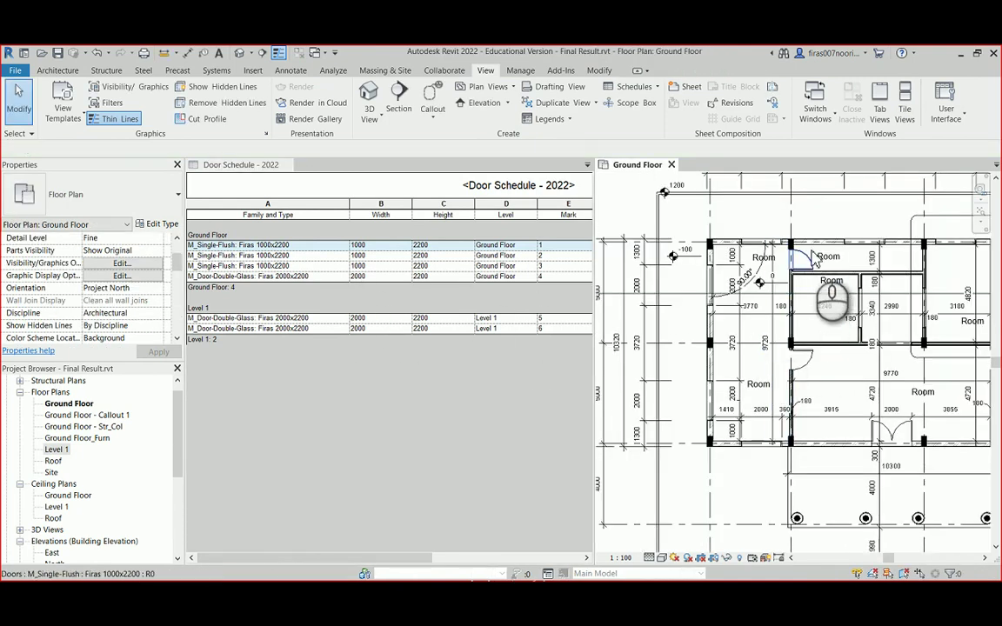
left_click(812, 256)
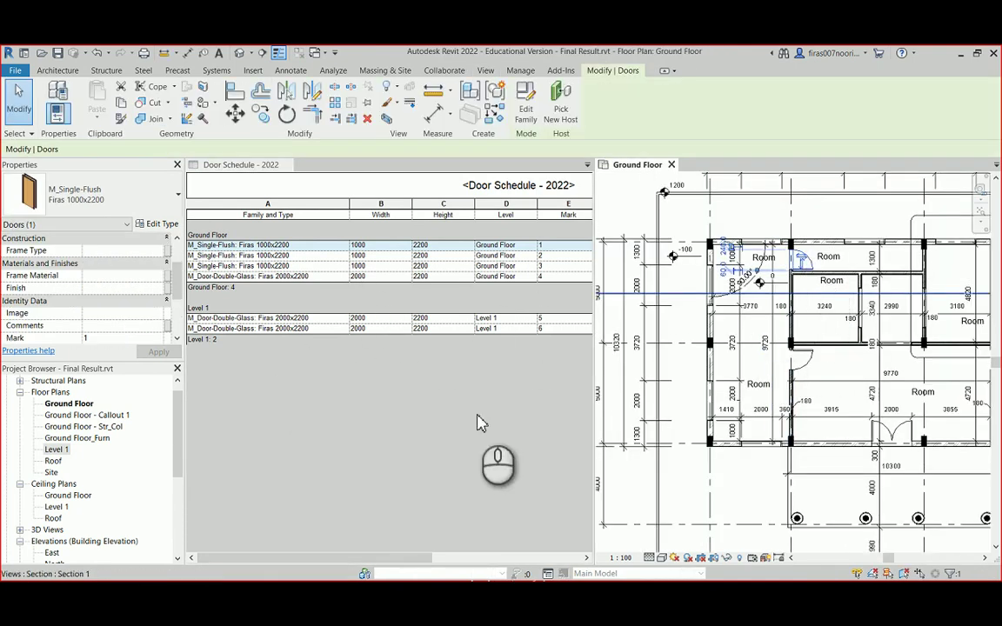
left_click(802, 355)
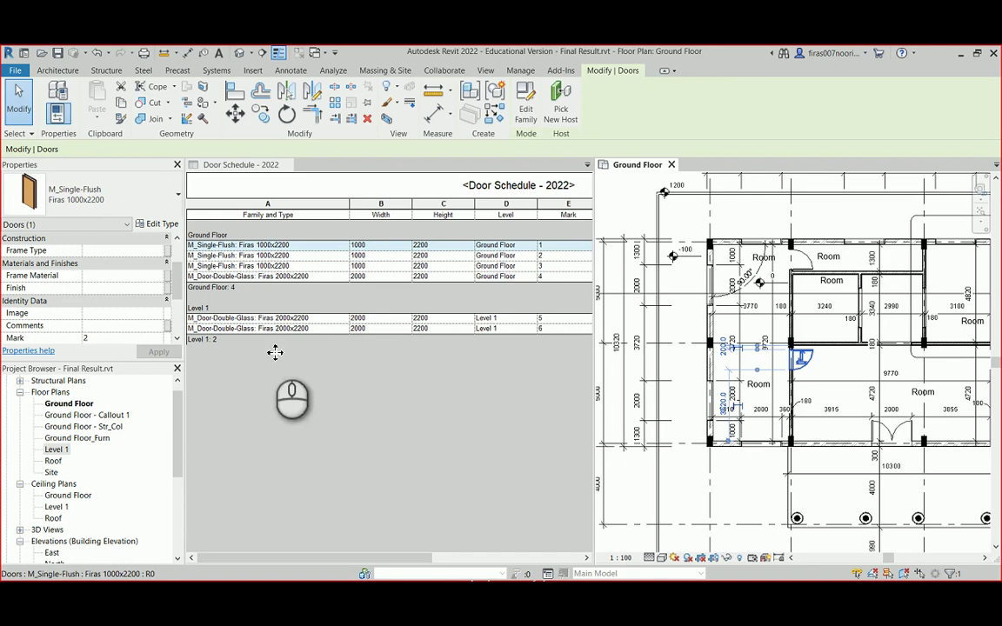
left_click(257, 256)
scroll(868, 375, "down", 2)
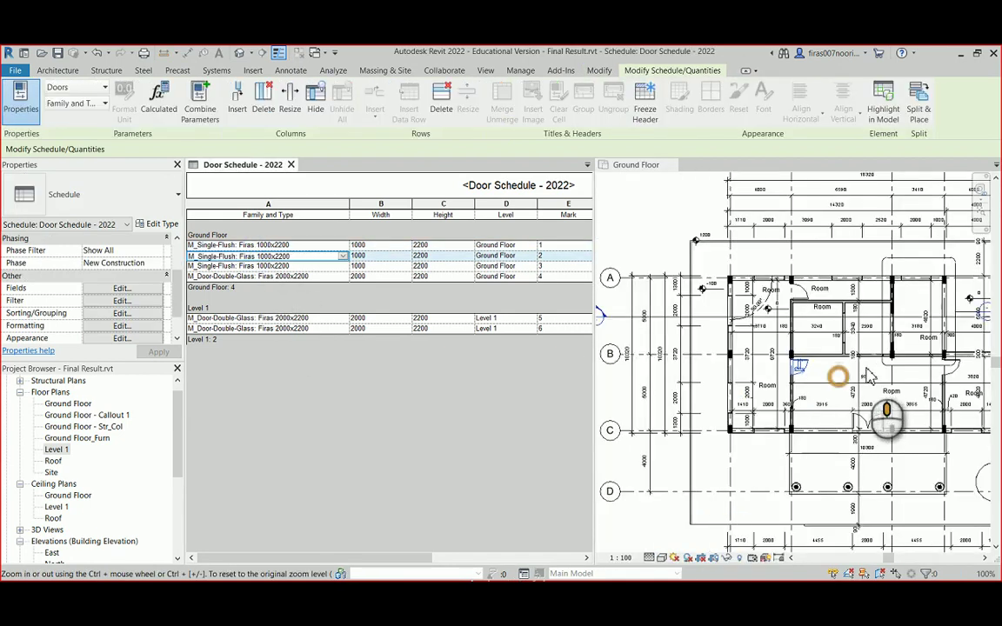
left_click(836, 376)
middle_click_drag(796, 408, 765, 409)
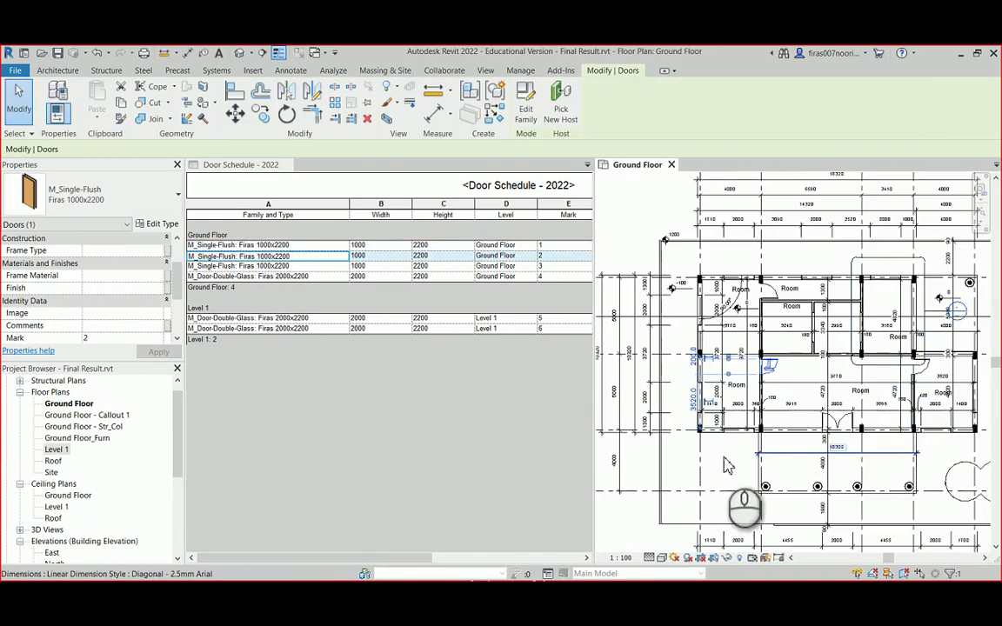
left_click(278, 266)
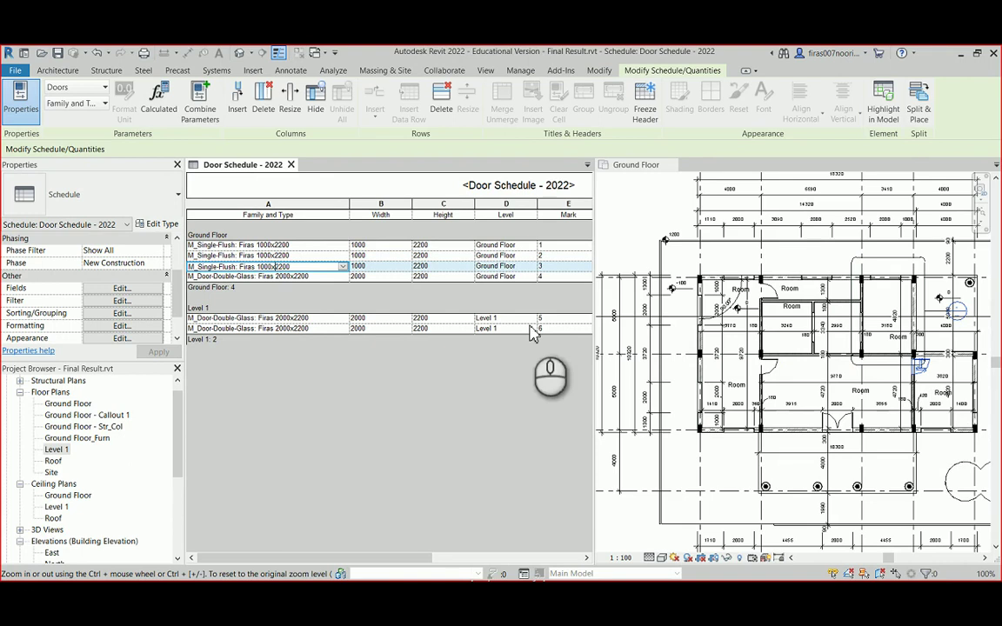
left_click(262, 245)
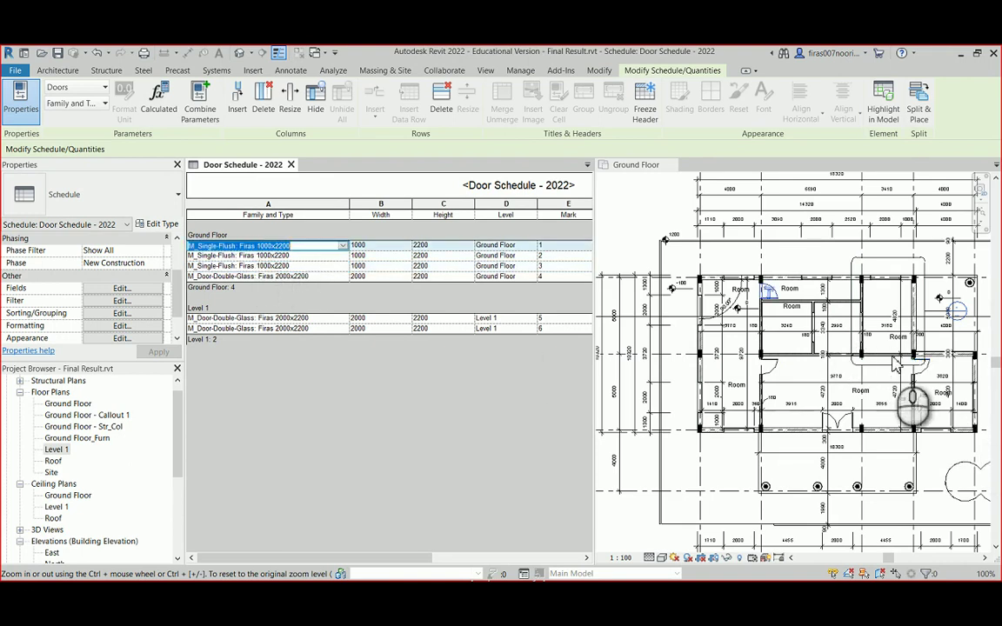
left_click(249, 256)
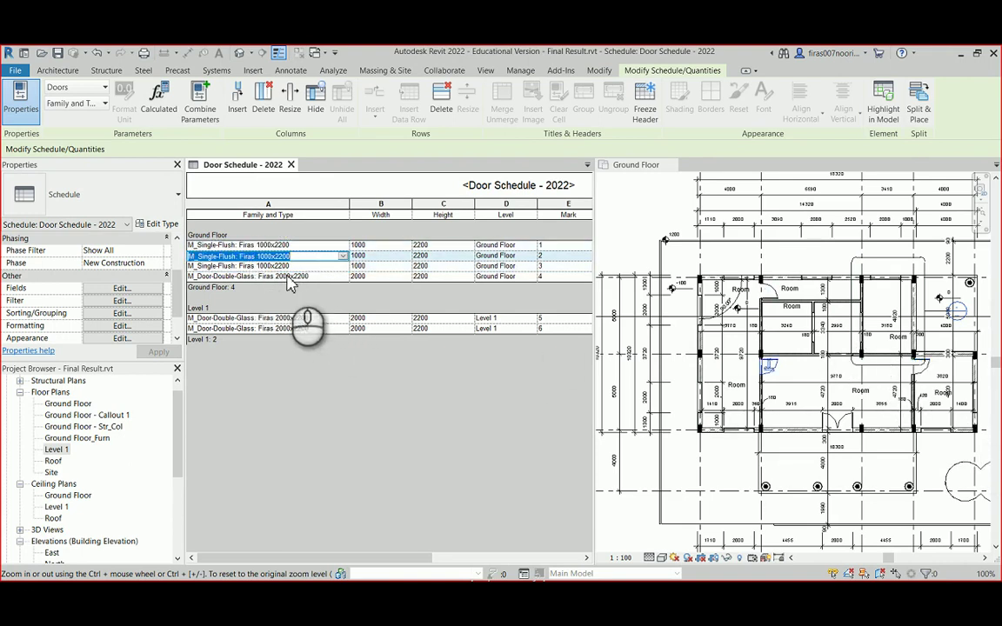
left_click(272, 277)
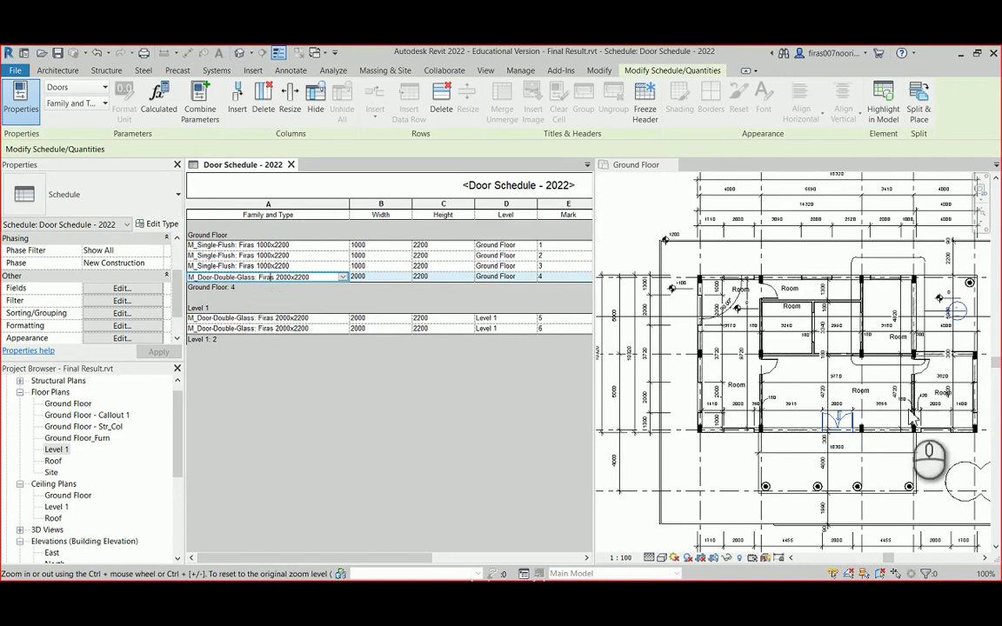
Place a similar M_Single-Flush Firas 1000x2200 door in the wall between the 3240 mm wide room and the large room
left_click(779, 371)
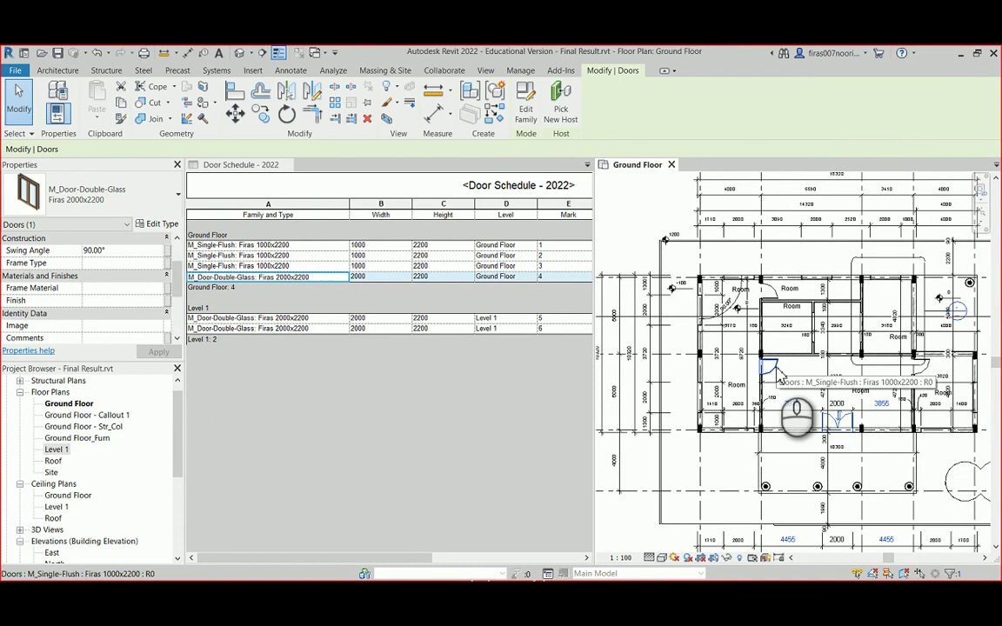
right_click(780, 375)
left_click(815, 199)
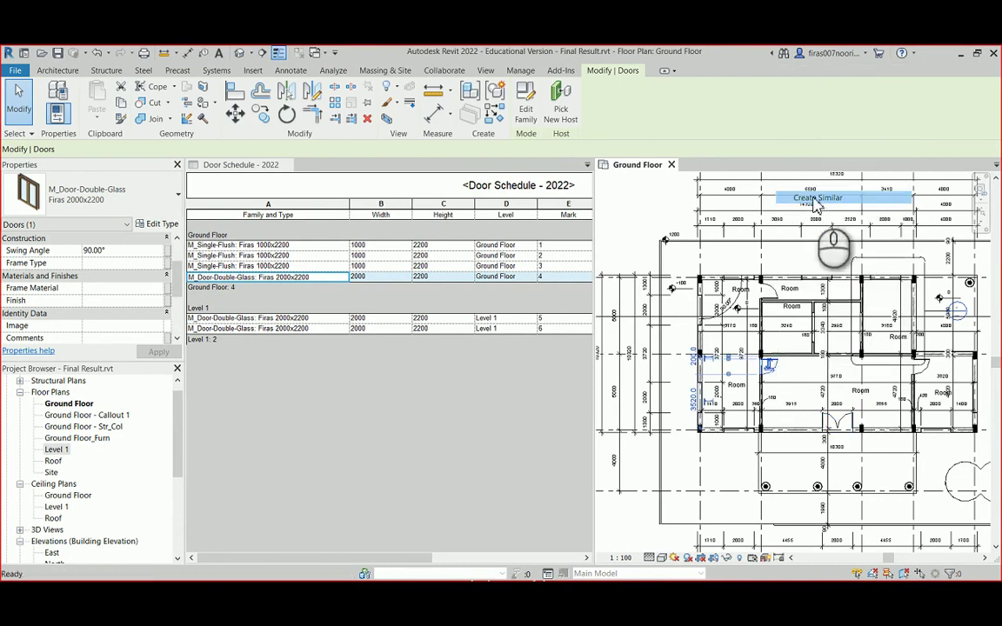
scroll(786, 340, "up", 3)
left_click(829, 409)
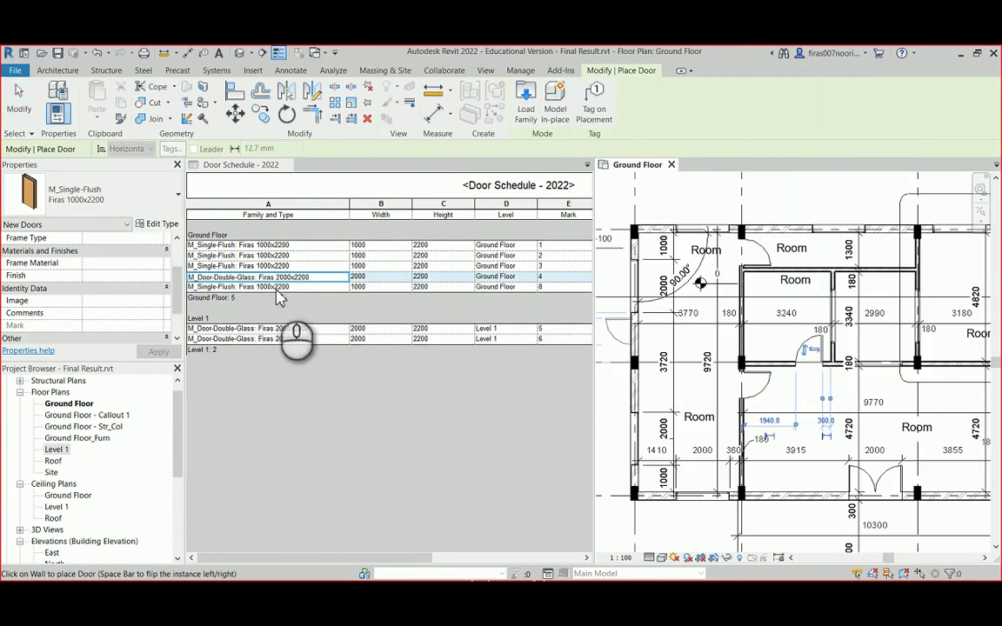
End door placement and delete the newly placed single-flush door from the Ground Floor plan
left_click(458, 449)
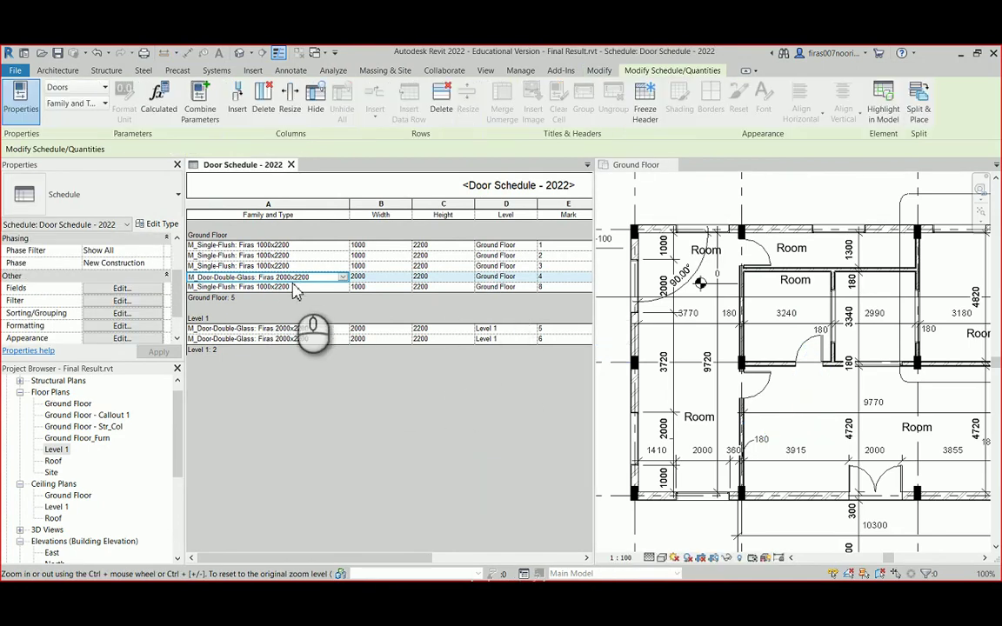
left_click(807, 350)
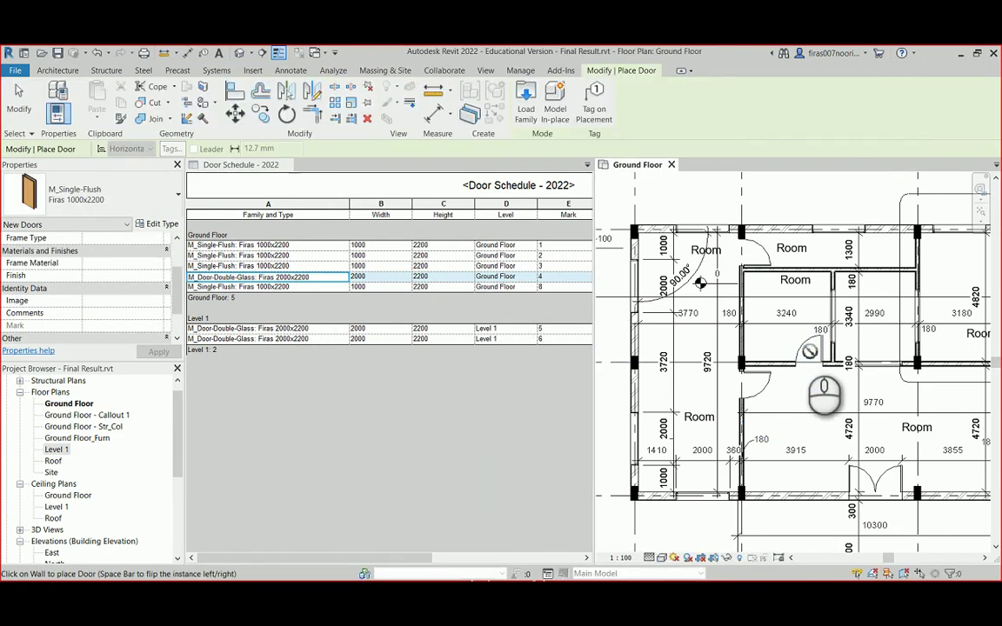
left_click(821, 353)
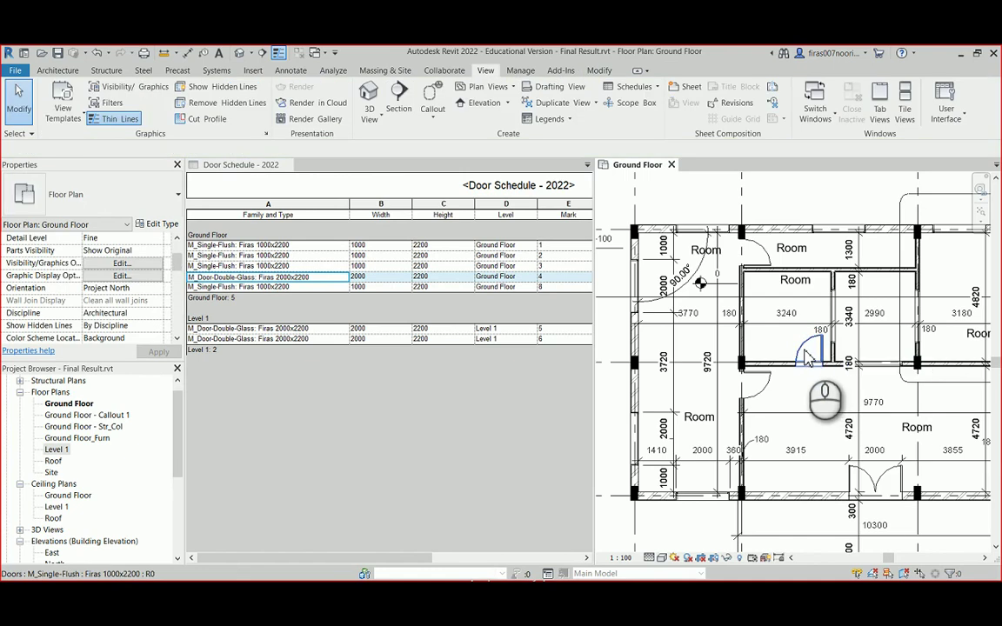
left_click(806, 354)
key("Delete")
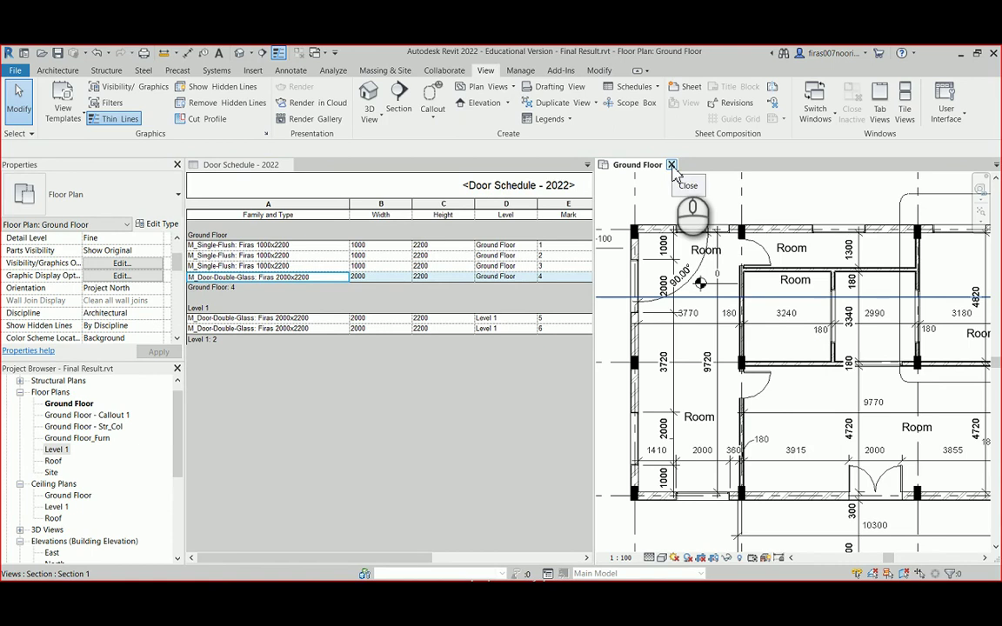
Close the Ground Floor plan so that only the door schedule remains open
left_click(672, 164)
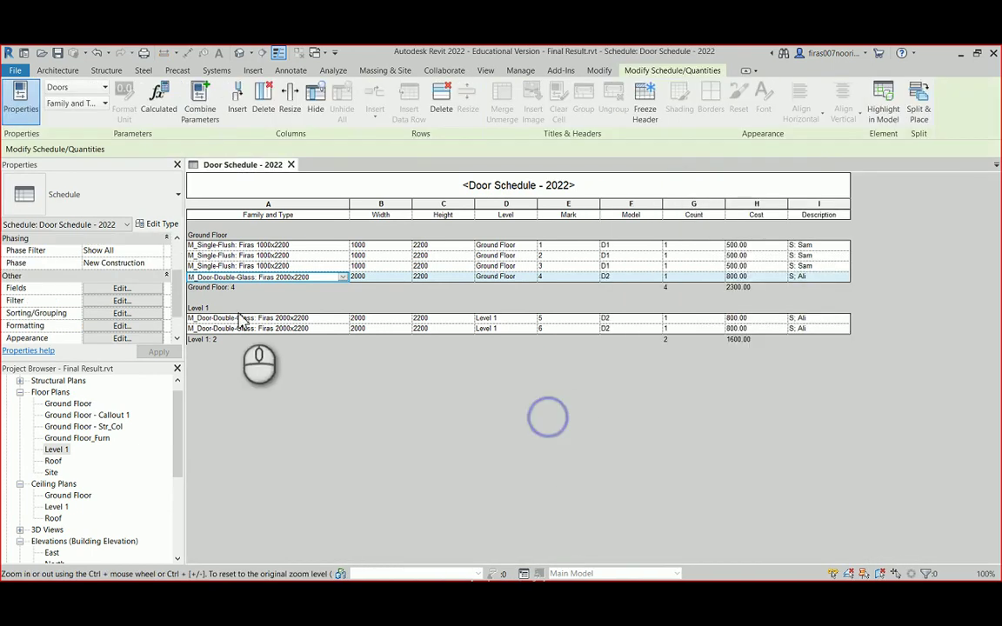
left_click(157, 224)
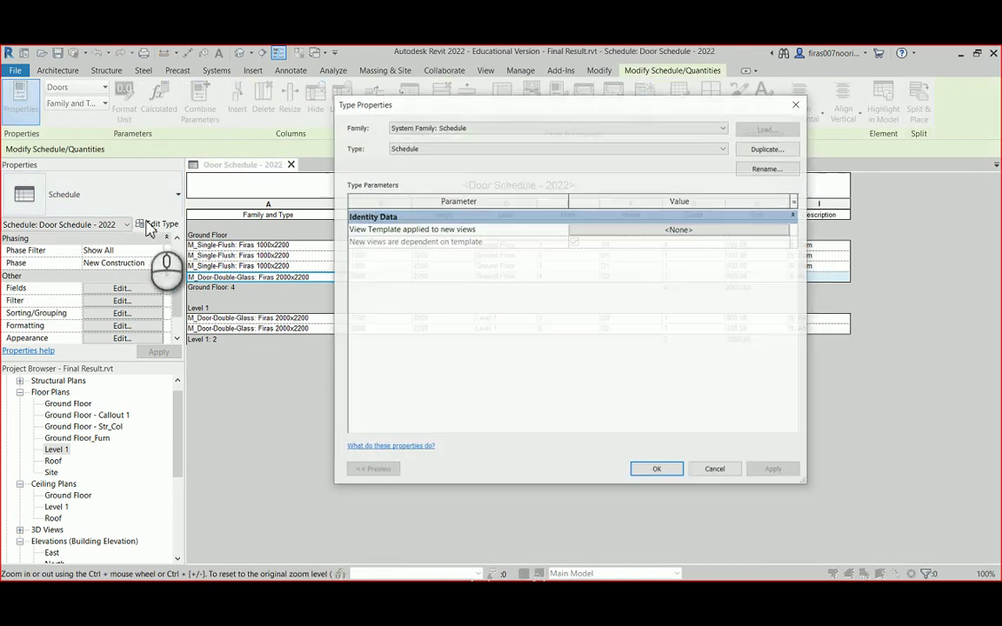
left_click(796, 104)
Turn on stripe rows in the door schedule's appearance and set the first row stripe color to light yellow
left_click(122, 339)
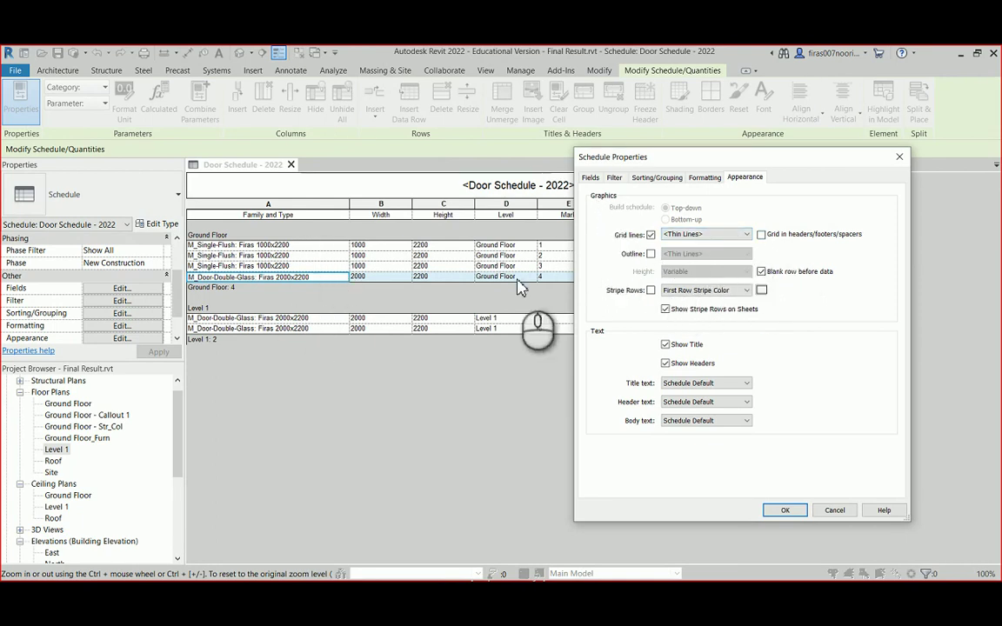
left_click(652, 292)
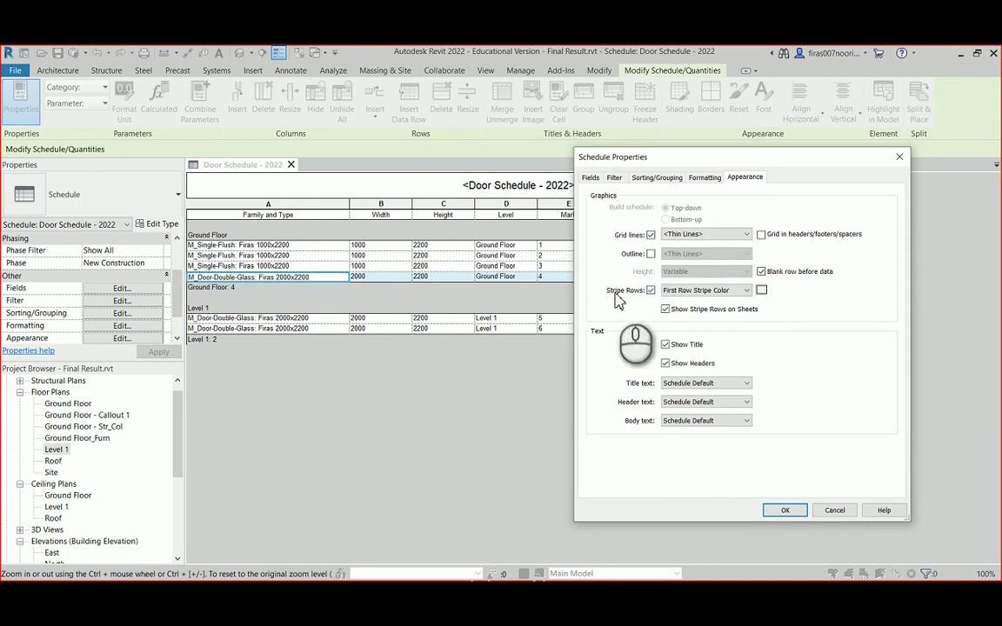
left_click(762, 290)
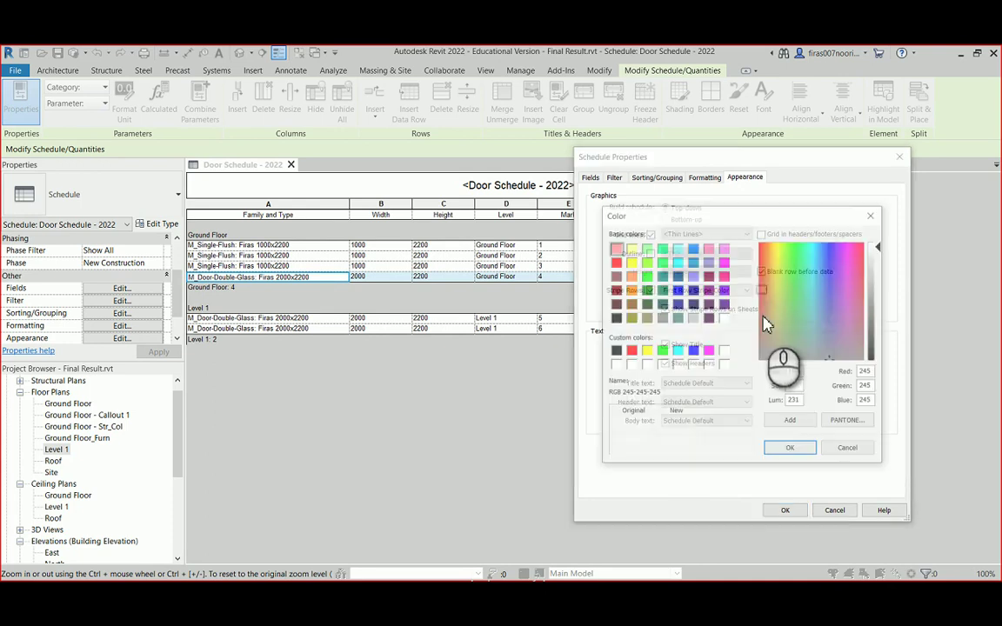
left_click(629, 249)
left_click(883, 272)
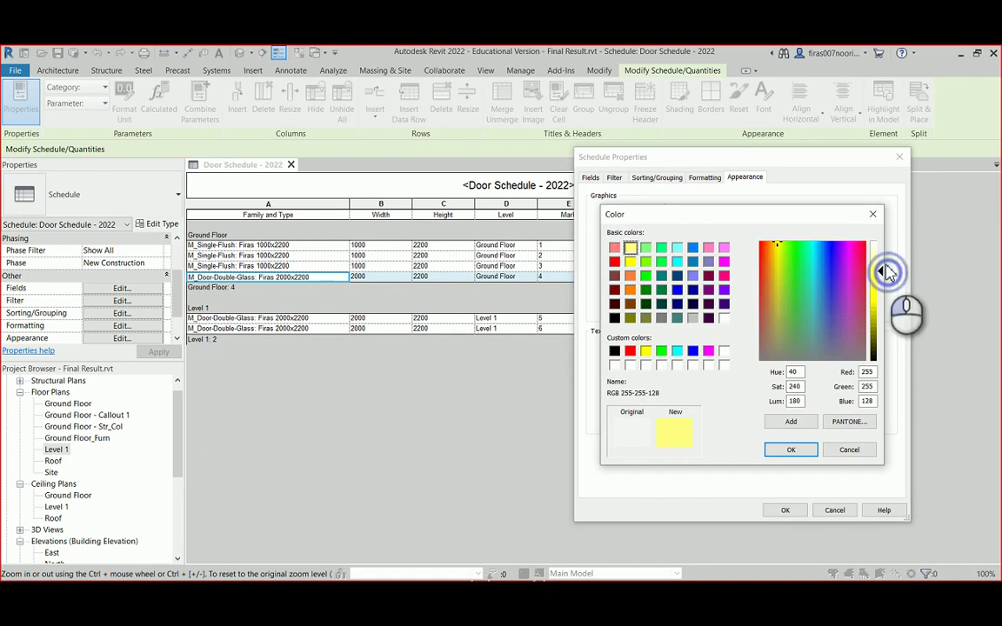
left_click(785, 450)
left_click(784, 511)
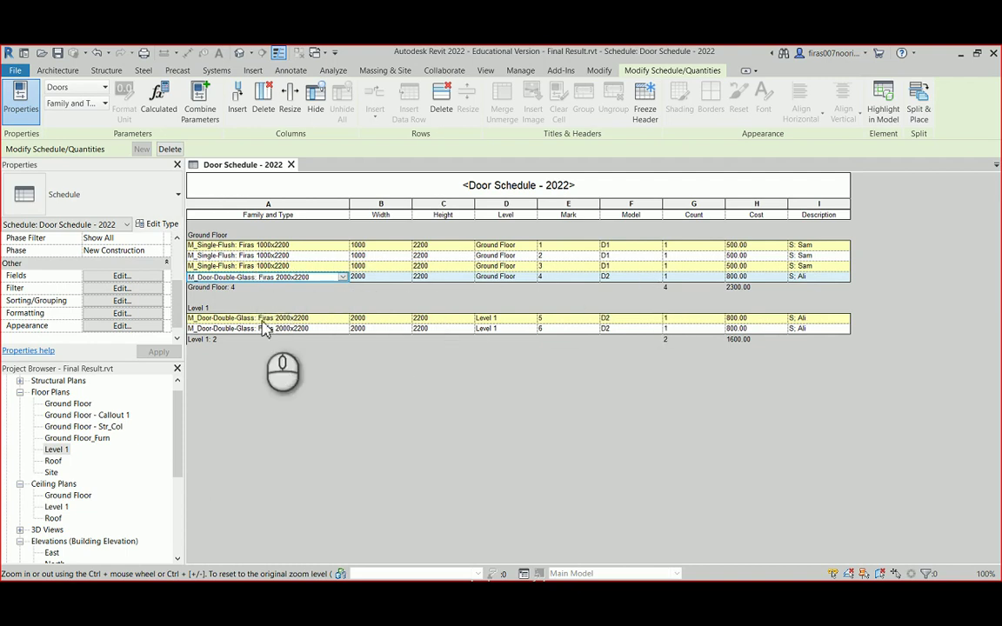
Turn off itemizing every instance in the door schedule's sorting and grouping settings and apply the change
left_click(122, 325)
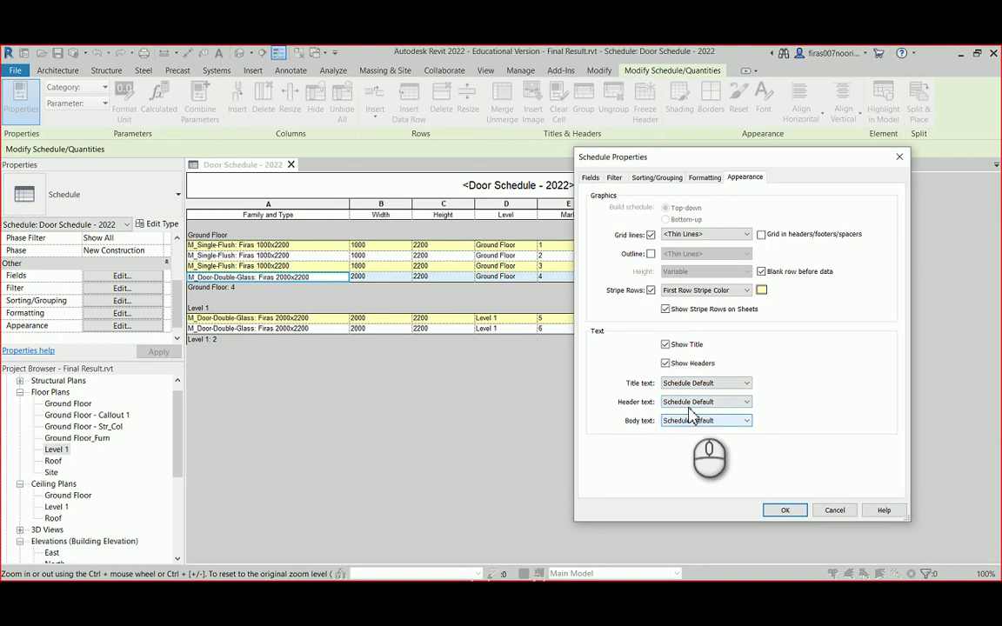
left_click(708, 183)
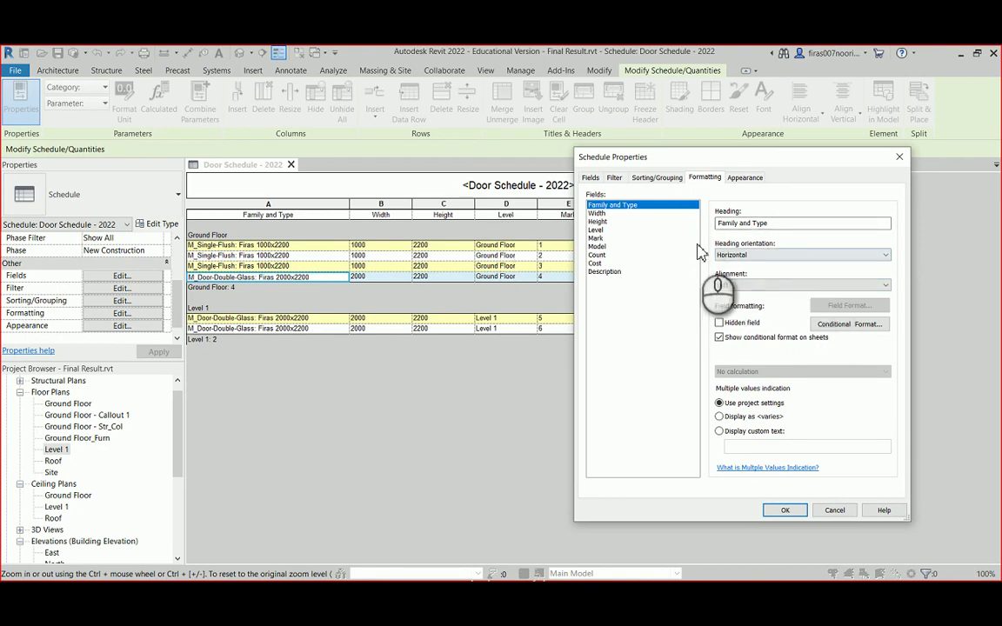
left_click(645, 179)
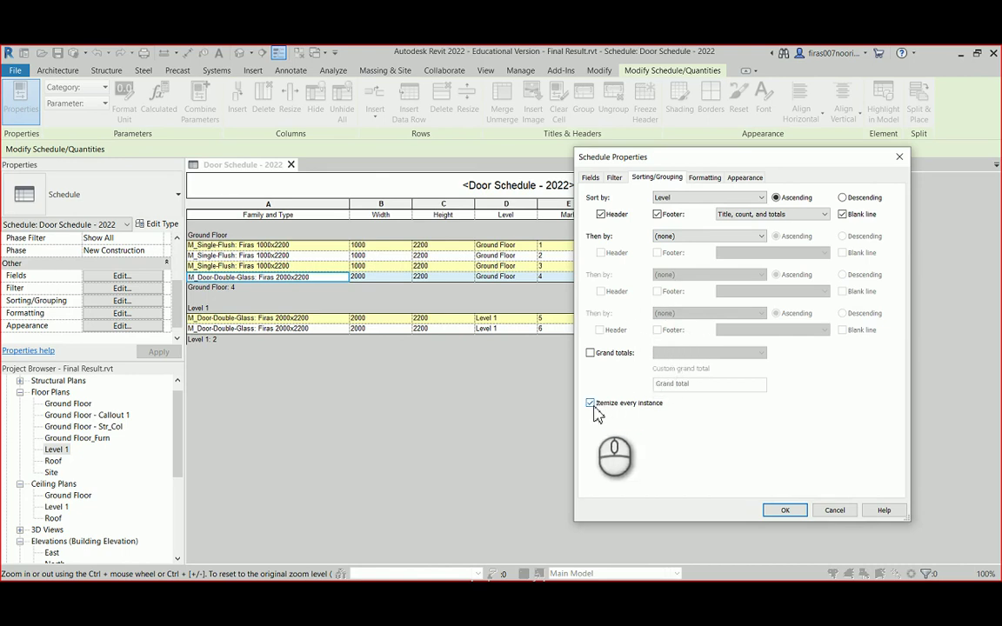
left_click_drag(675, 160, 832, 345)
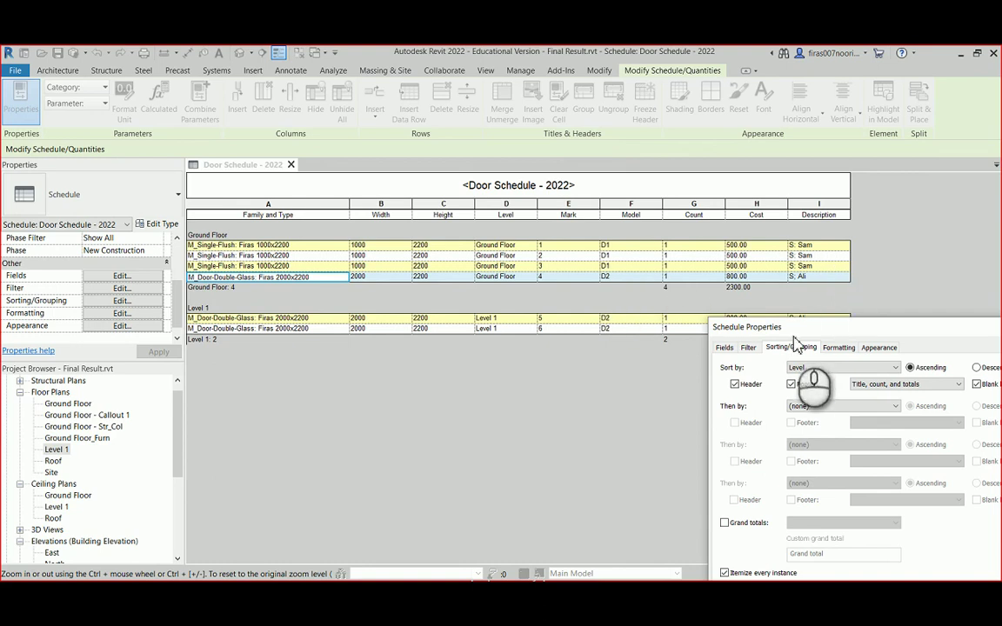
left_click_drag(793, 337, 728, 174)
left_click(667, 422)
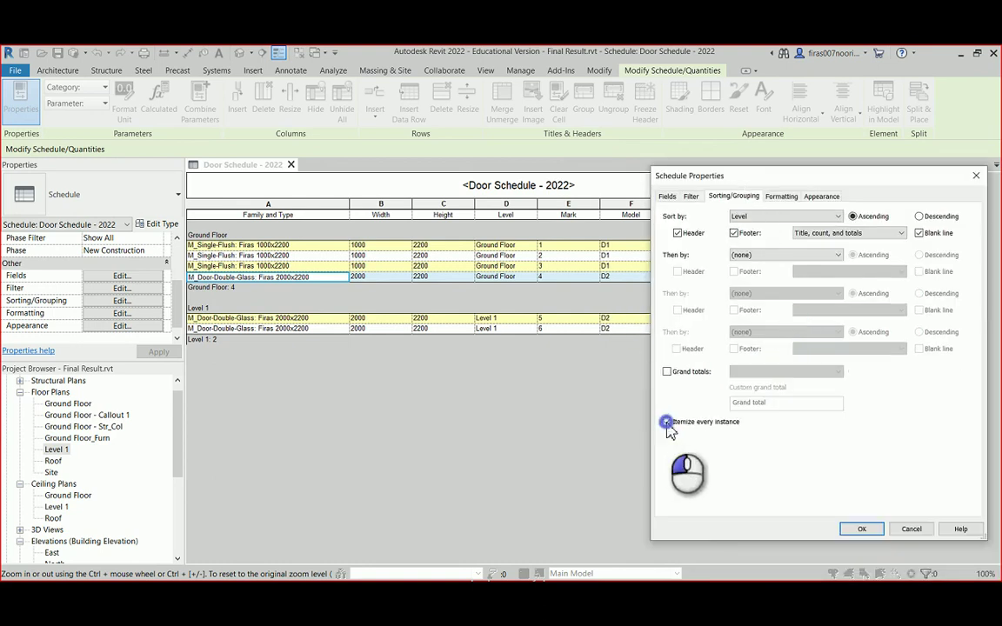
left_click(868, 531)
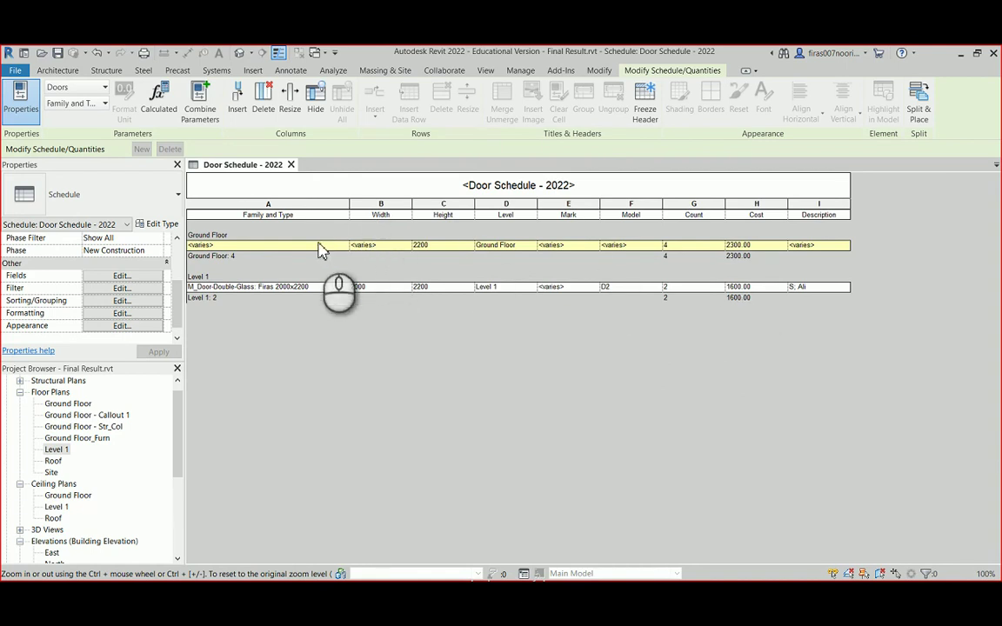
Undo the itemization change, redo it to compare both schedule layouts, and undo it again
left_click(97, 53)
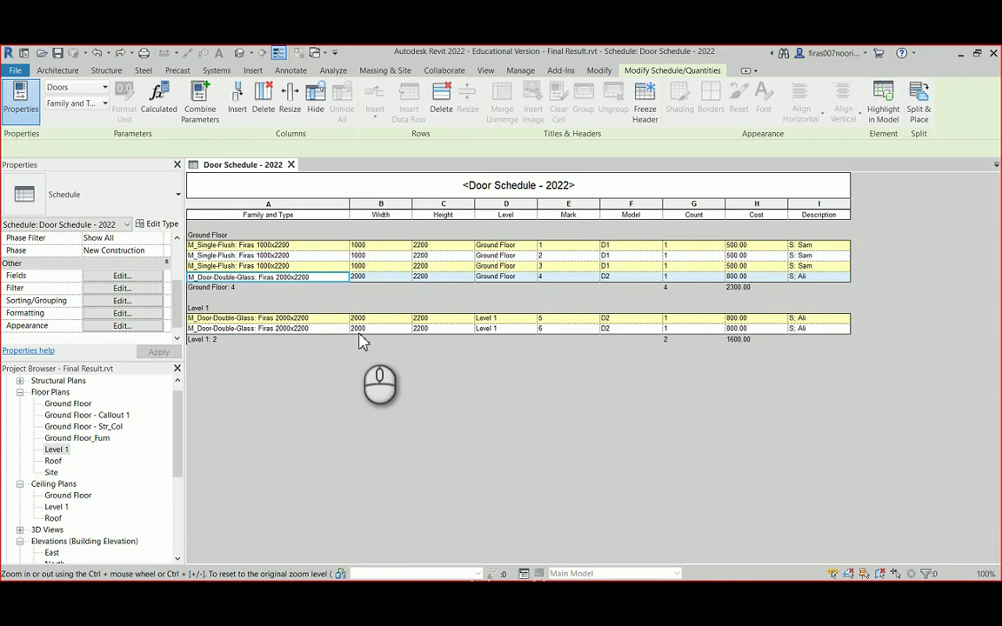
left_click(98, 52)
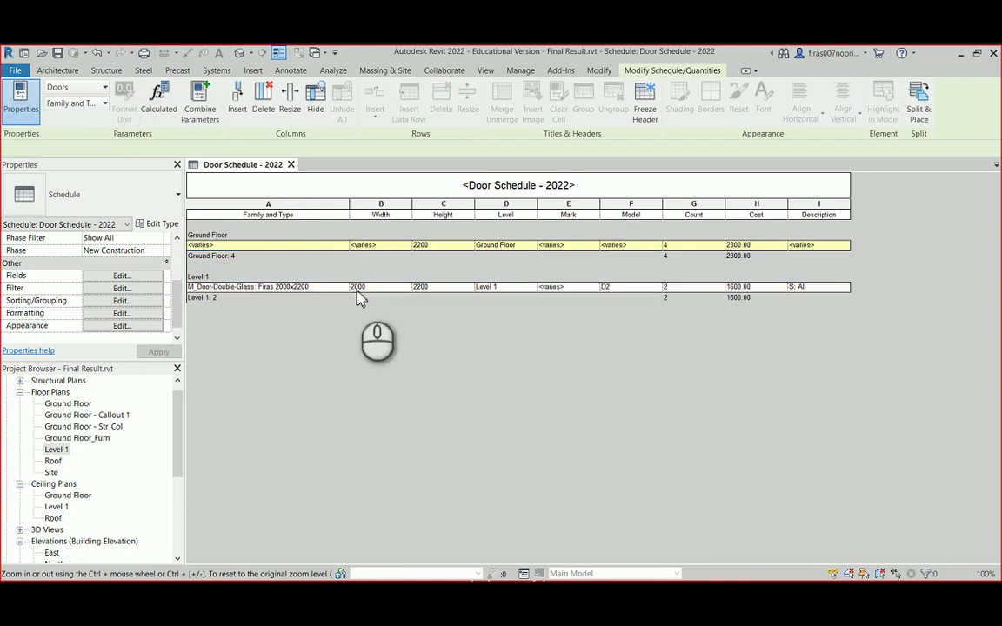
left_click(99, 54)
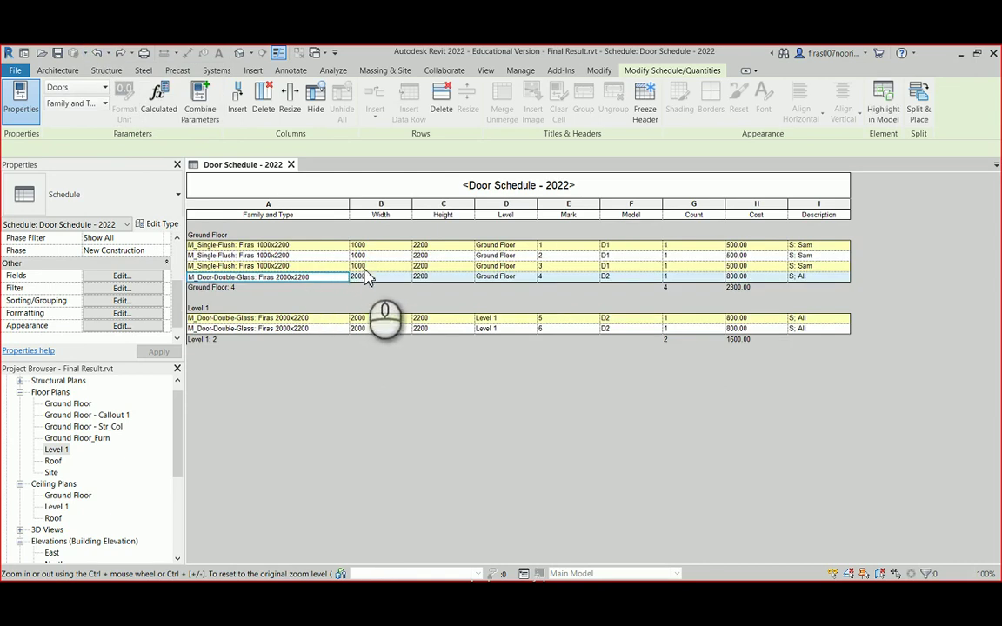